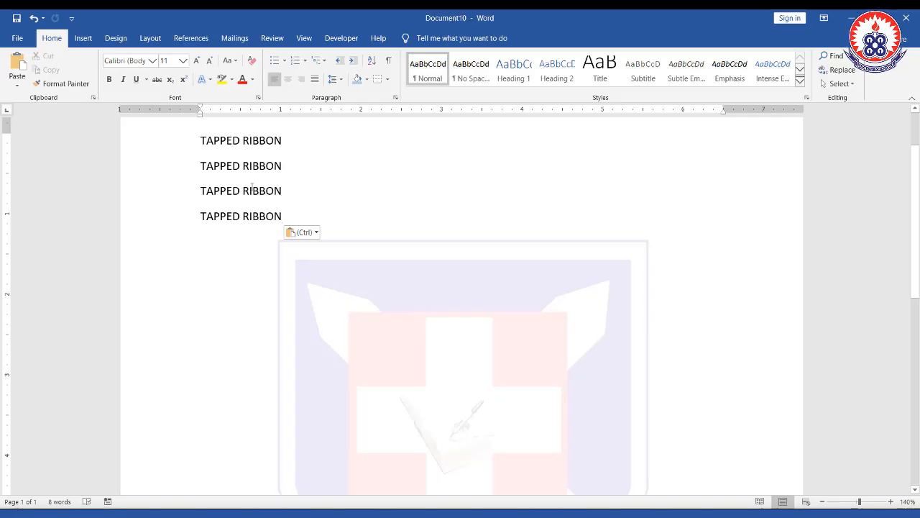
- Replace the four TAPPED RIBBON lines with the word Assignment
left_click_drag(283, 217, 207, 140)
key("Delete")
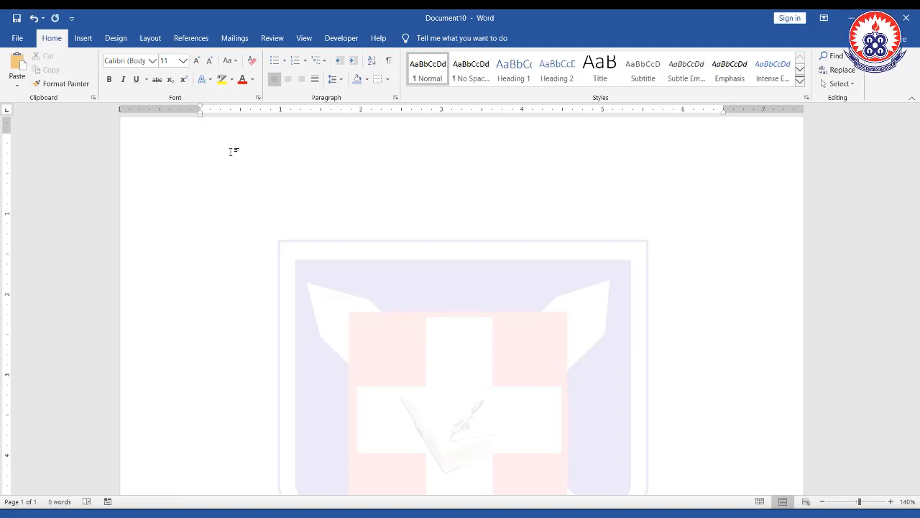
type("Assog")
type("ignme")
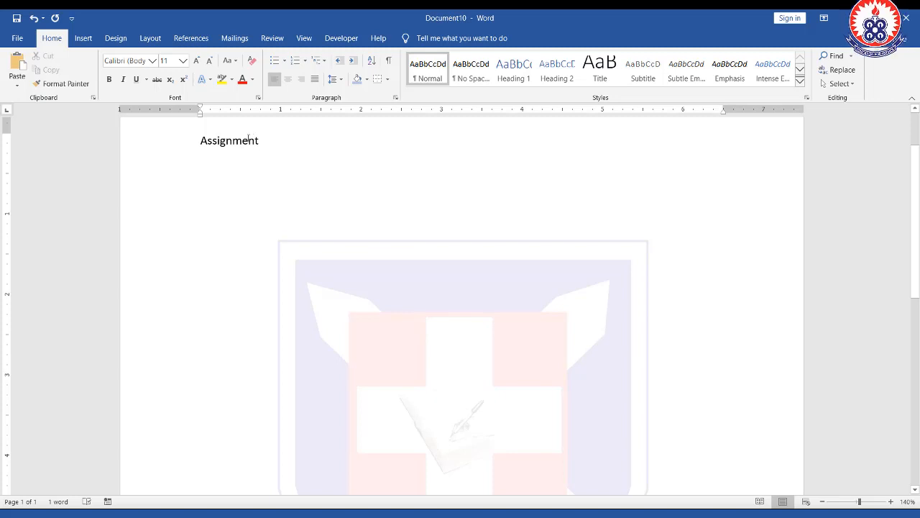
- Make the word Assignment bold, italic and underlined
left_click_drag(264, 141, 197, 141)
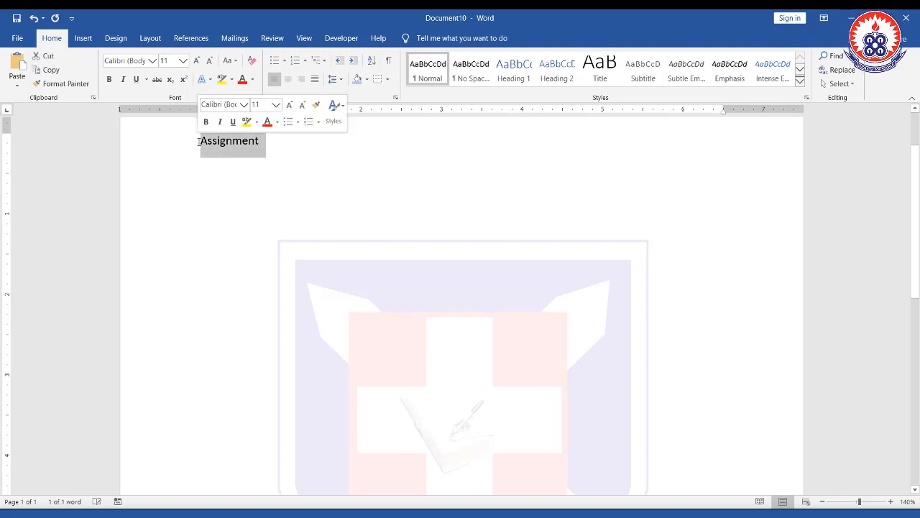
left_click(109, 81)
left_click(124, 81)
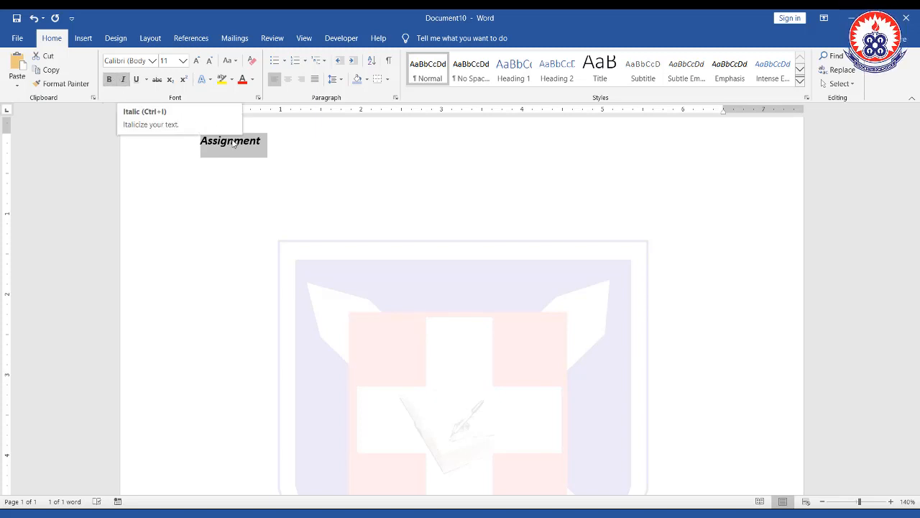
left_click(137, 80)
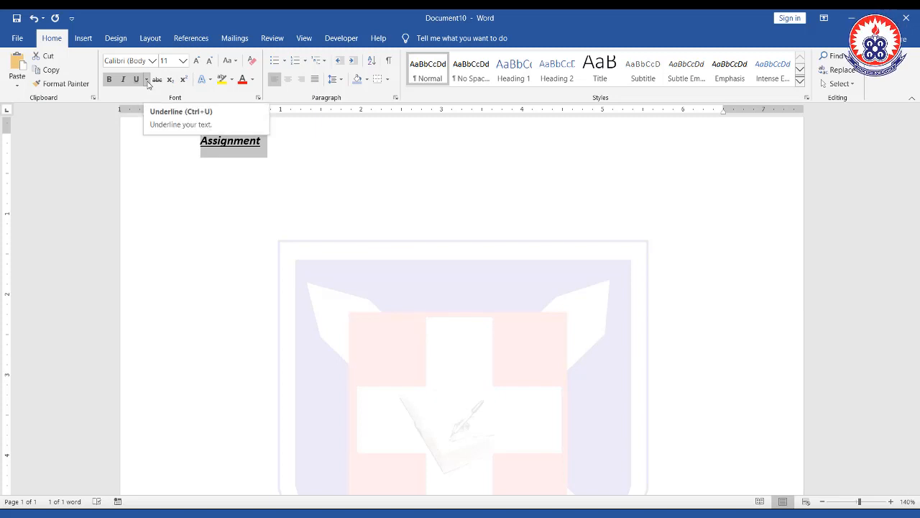
- Change the heading's underline to a double underline
left_click(265, 143)
double_click(234, 140)
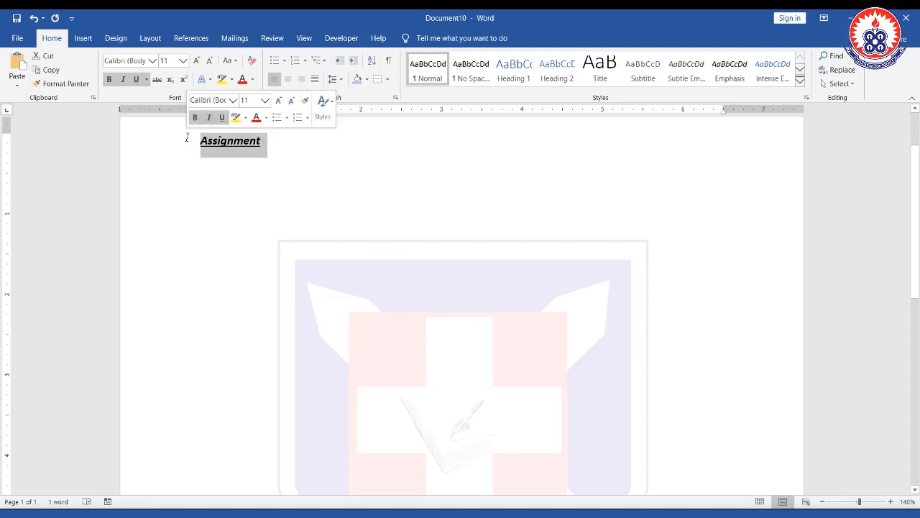
left_click(147, 83)
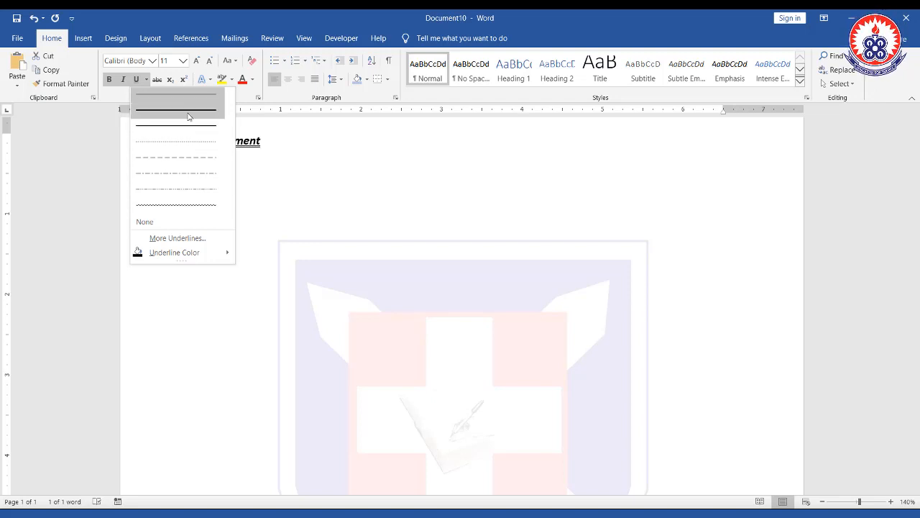
mouse_move(202, 257)
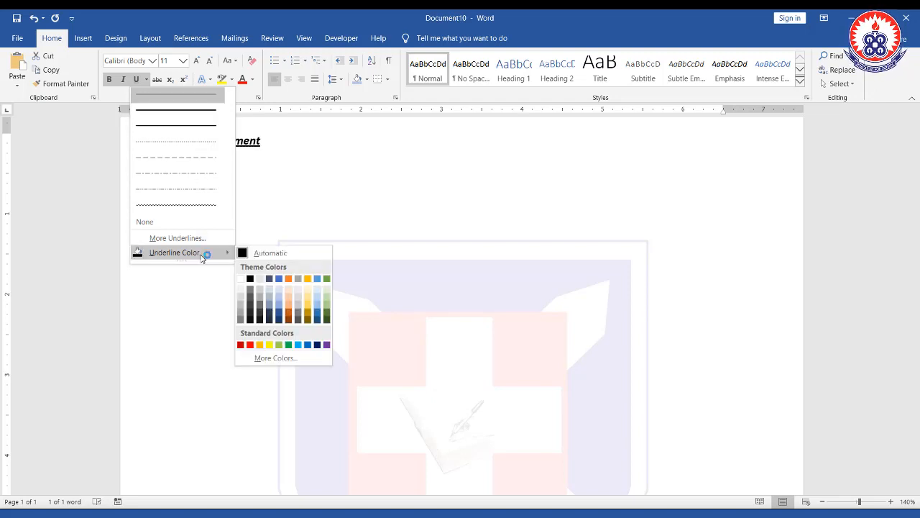
left_click(190, 113)
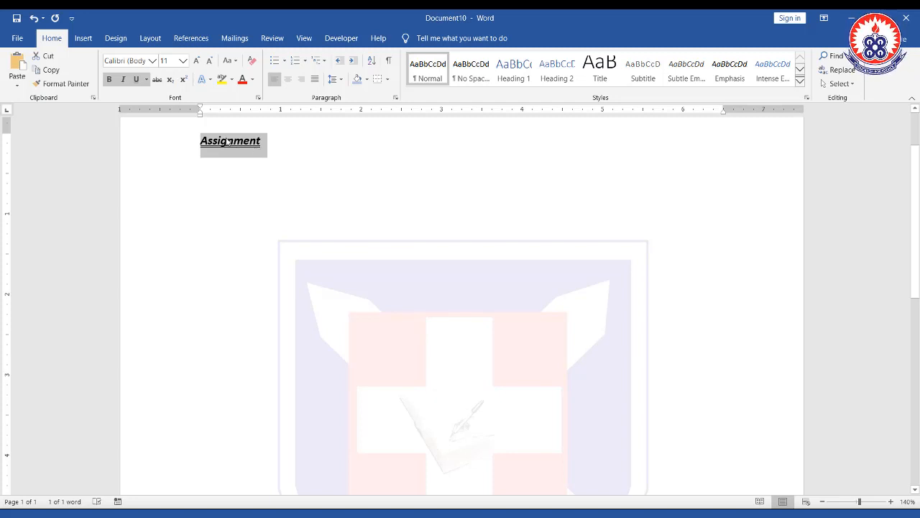
- Try the Adobe Gothic Std B and Amandella Script fonts on the heading
left_click(153, 62)
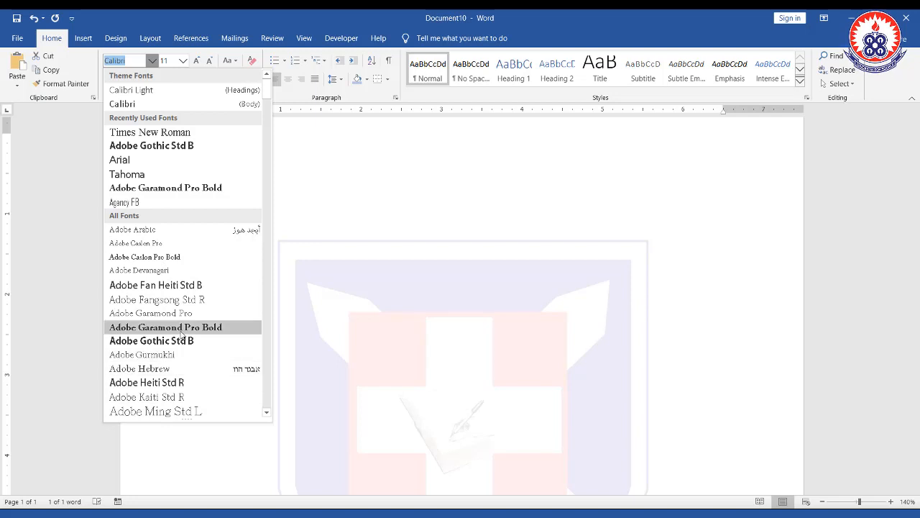
left_click(189, 146)
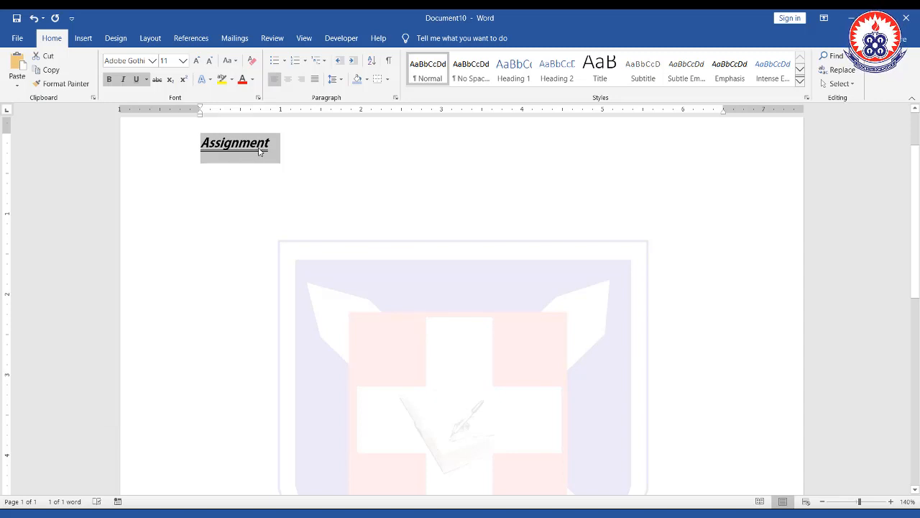
left_click(154, 62)
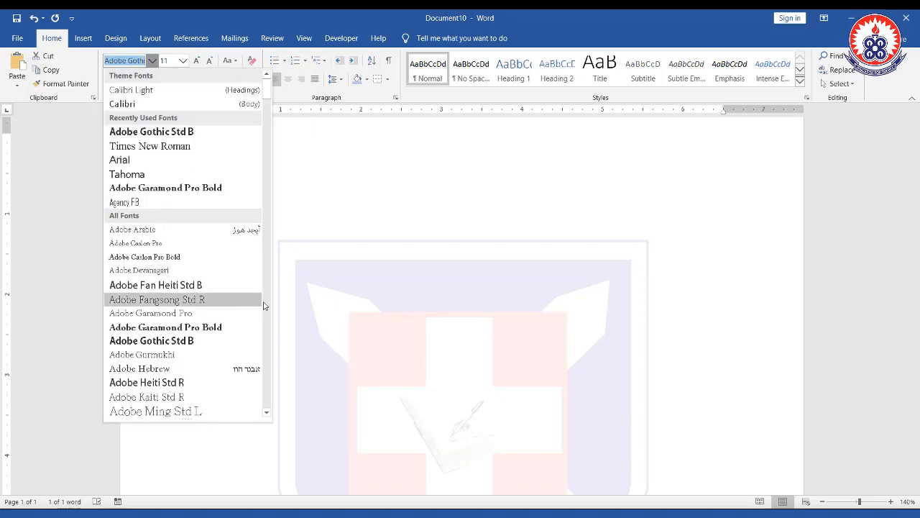
left_click_drag(268, 90, 269, 112)
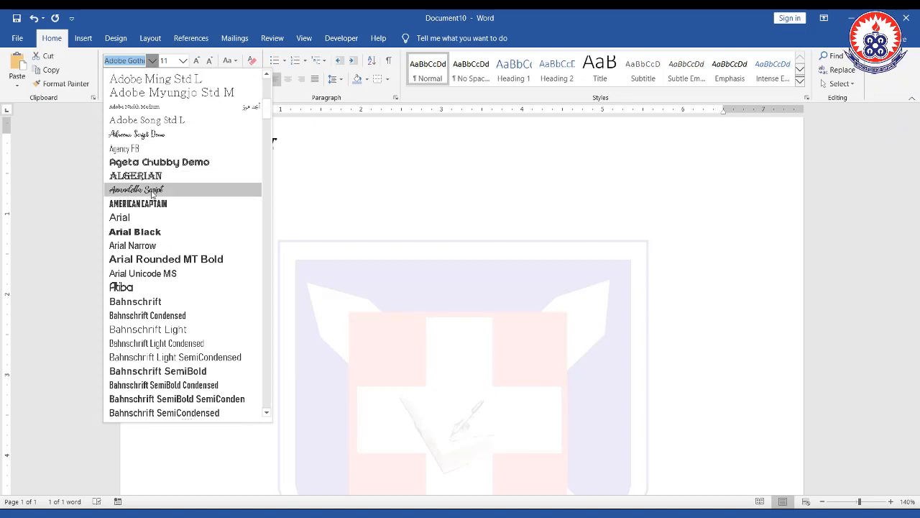
left_click(153, 191)
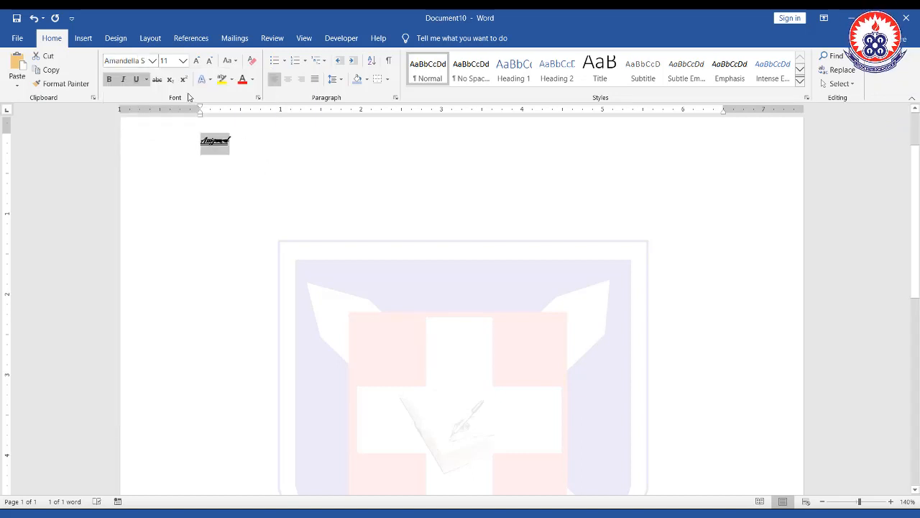
- Set the heading's font to Agency FB
left_click(152, 60)
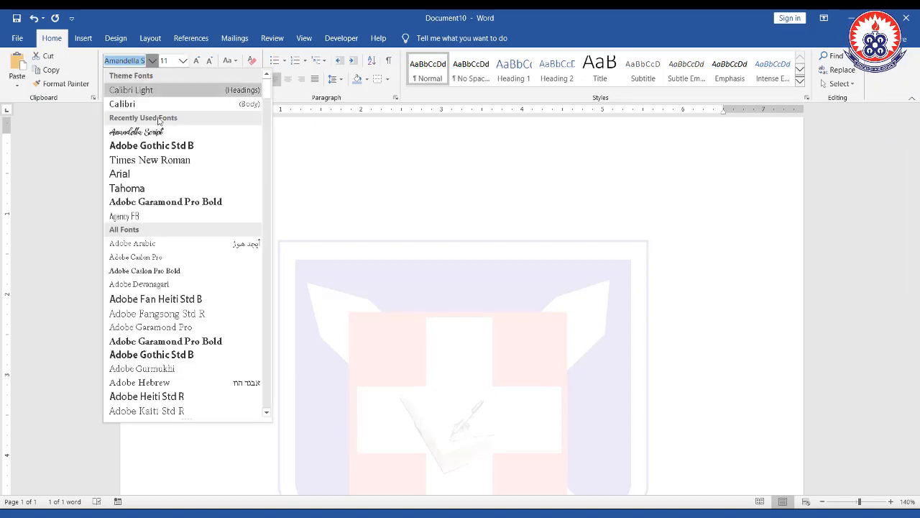
left_click(161, 217)
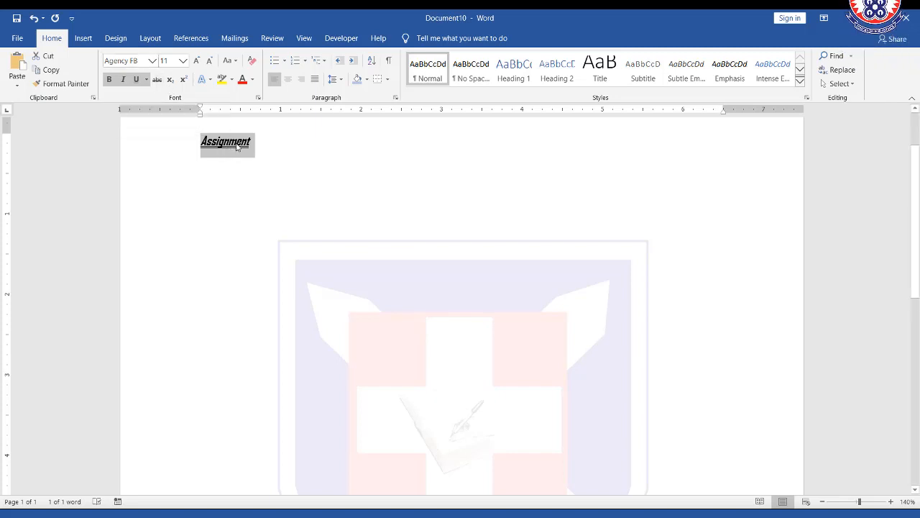
left_click(183, 65)
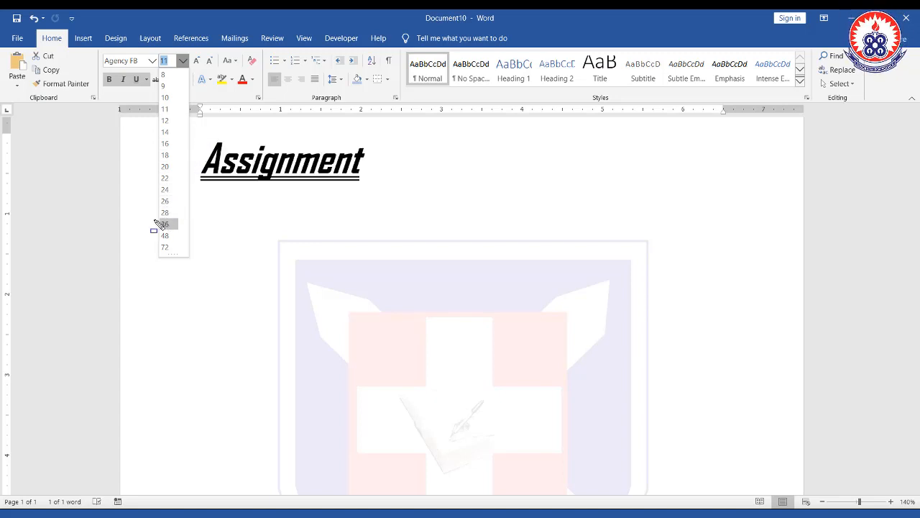
left_click_drag(153, 218, 188, 233)
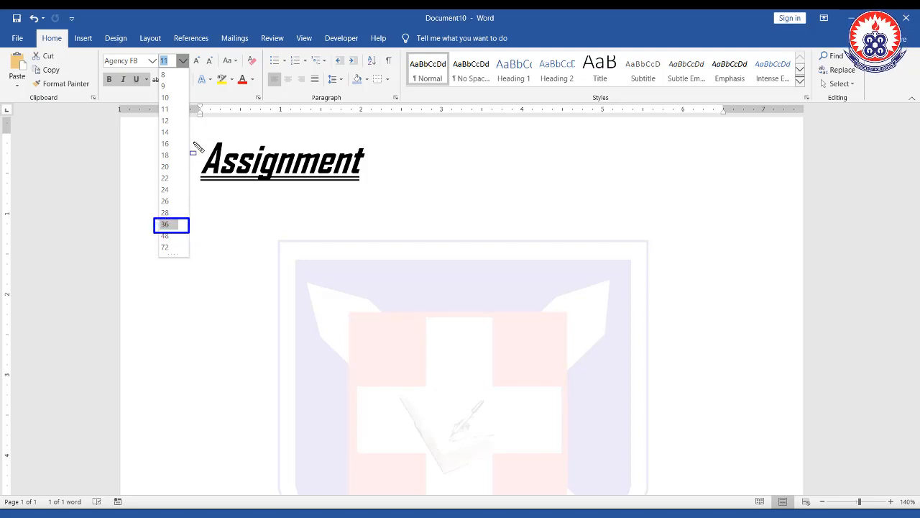
mouse_move(198, 135)
left_mouse_down()
mouse_move(304, 180)
mouse_move(383, 179)
mouse_move(374, 186)
left_mouse_up()
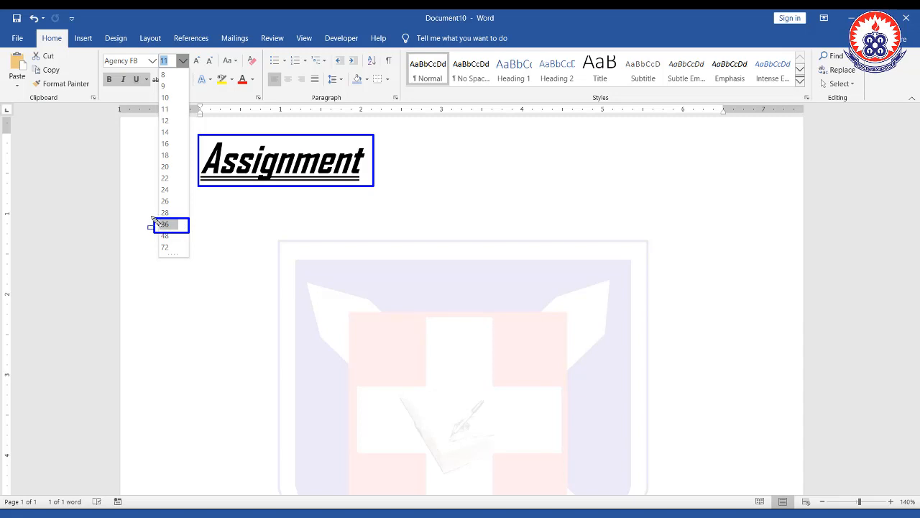
mouse_move(151, 216)
left_mouse_down()
mouse_move(197, 220)
mouse_move(192, 233)
left_mouse_up()
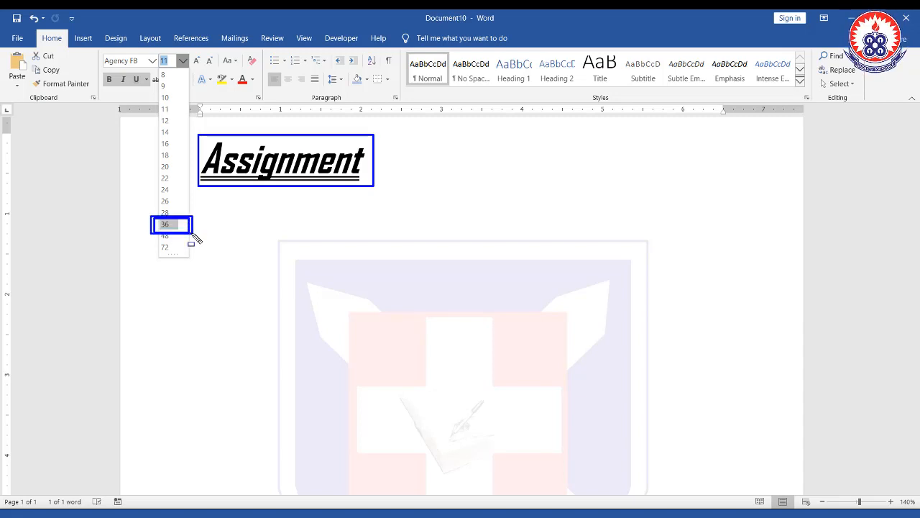
key("Escape")
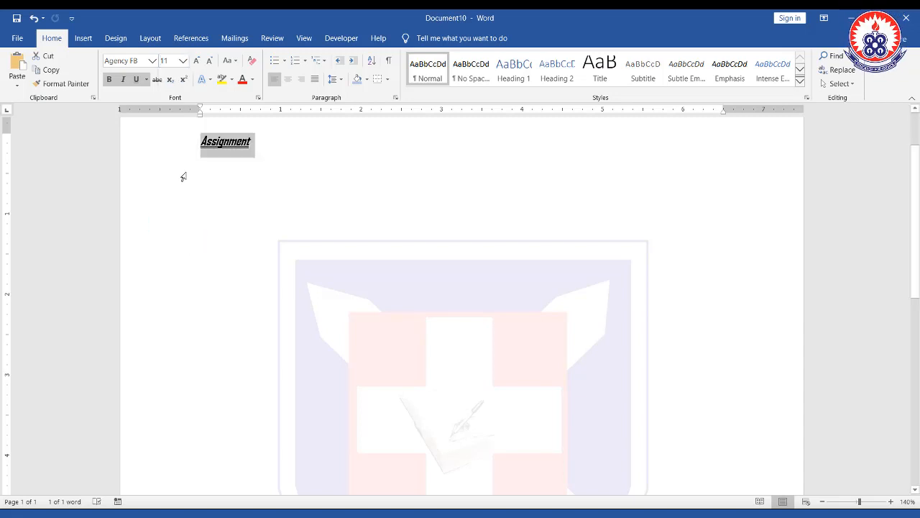
- Set the heading's font size to 50
left_click(184, 63)
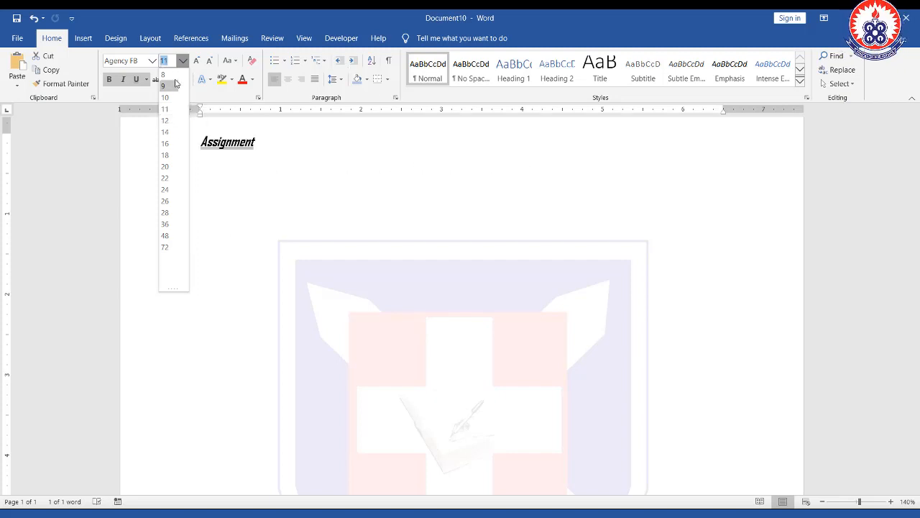
type("90")
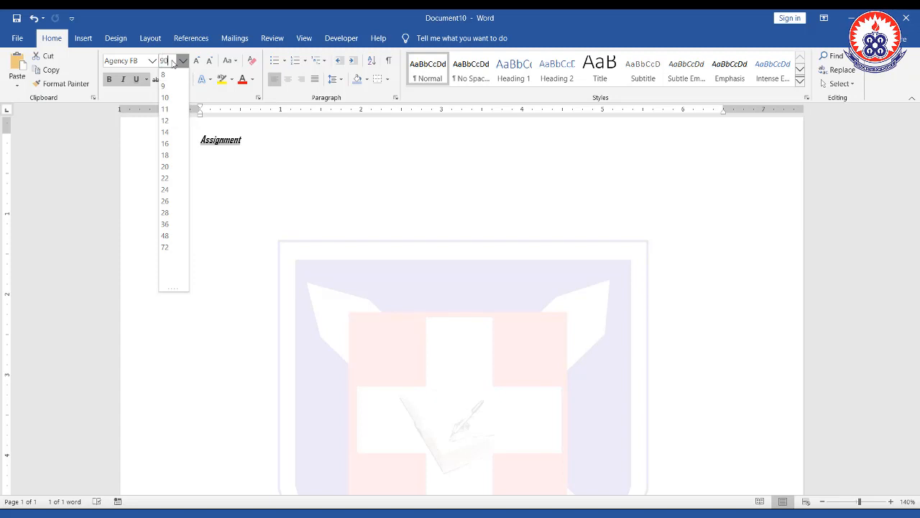
key("Return")
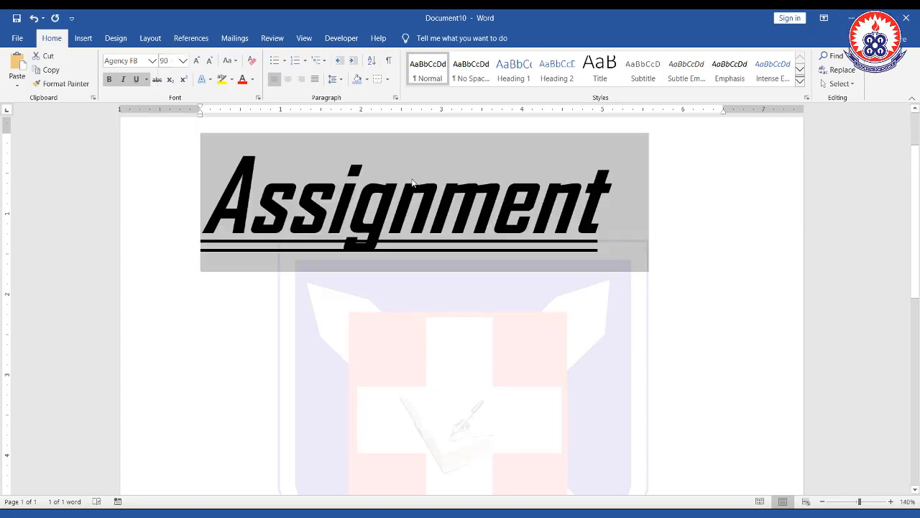
- Set the heading's font size to 200
left_click(183, 62)
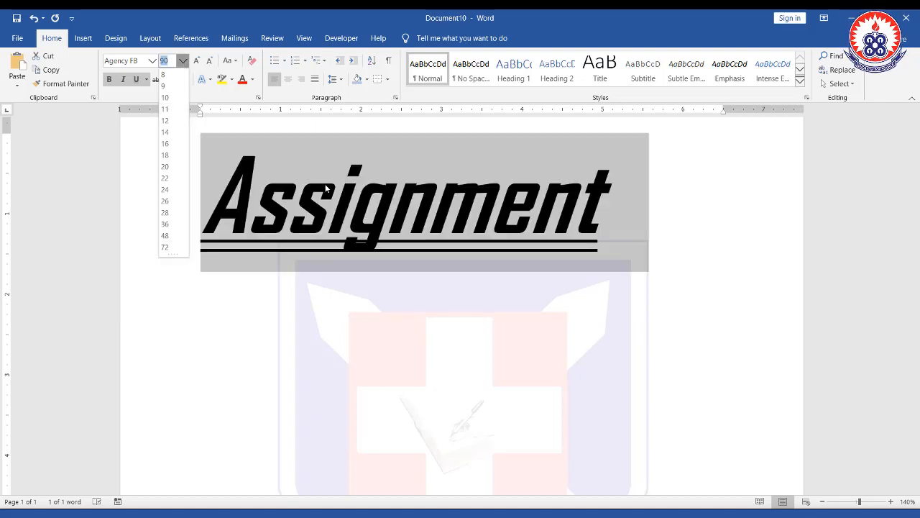
left_click(171, 62)
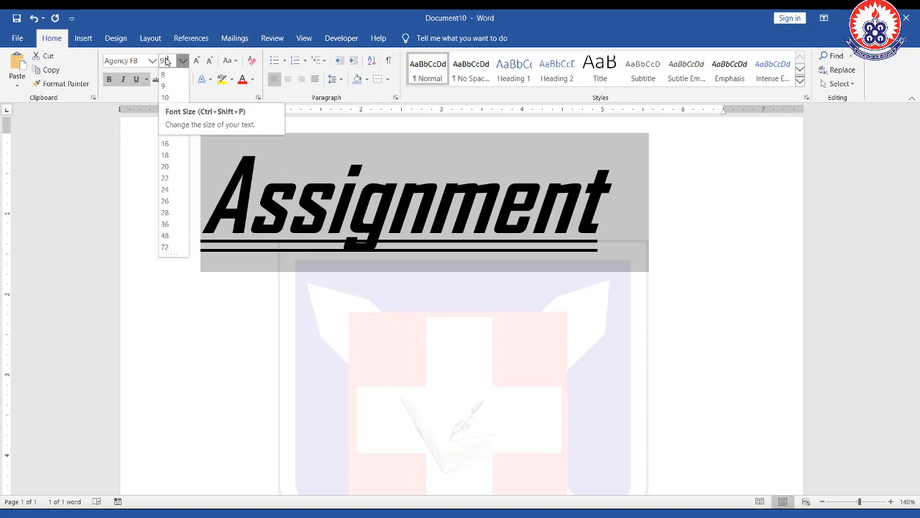
left_click_drag(169, 61, 161, 61)
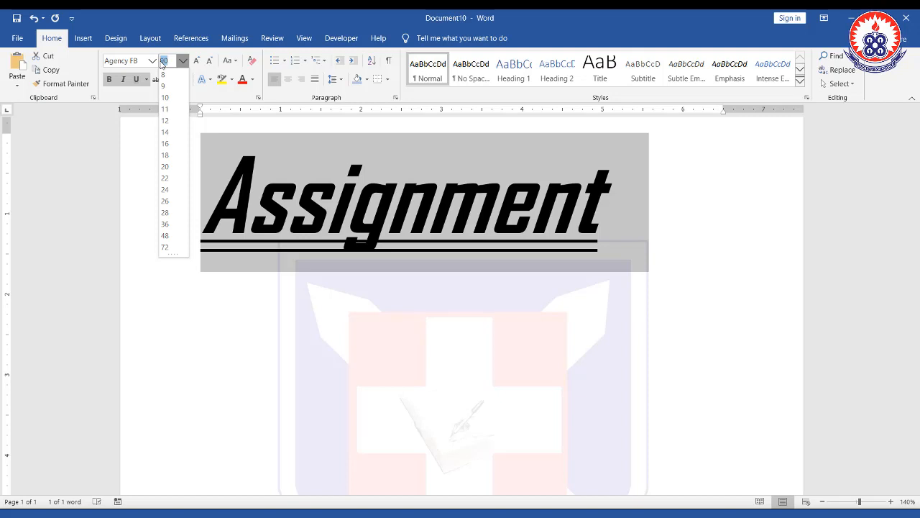
type("10")
key("Return")
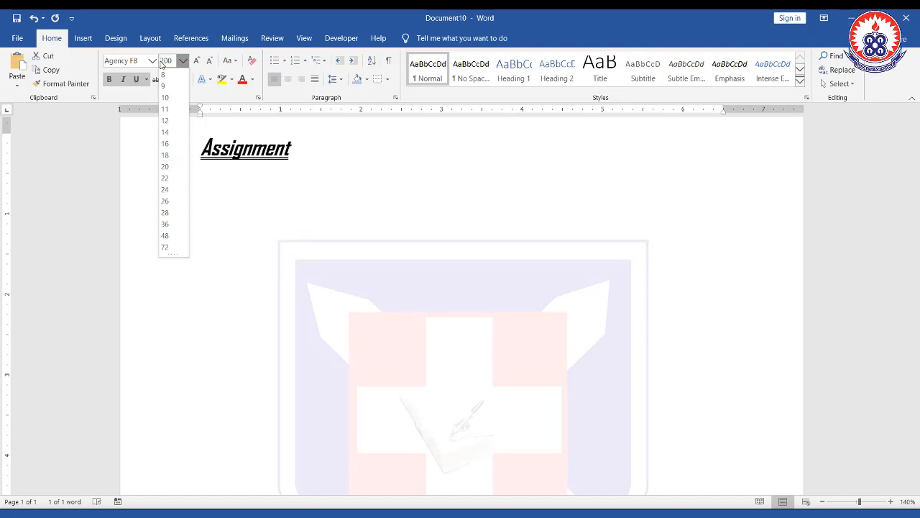
key("Return")
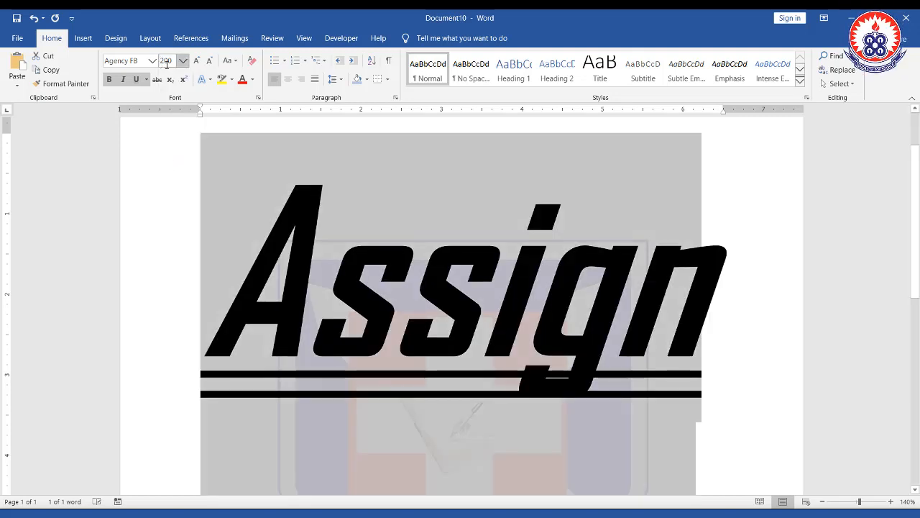
scroll(345, 277, "down", 6)
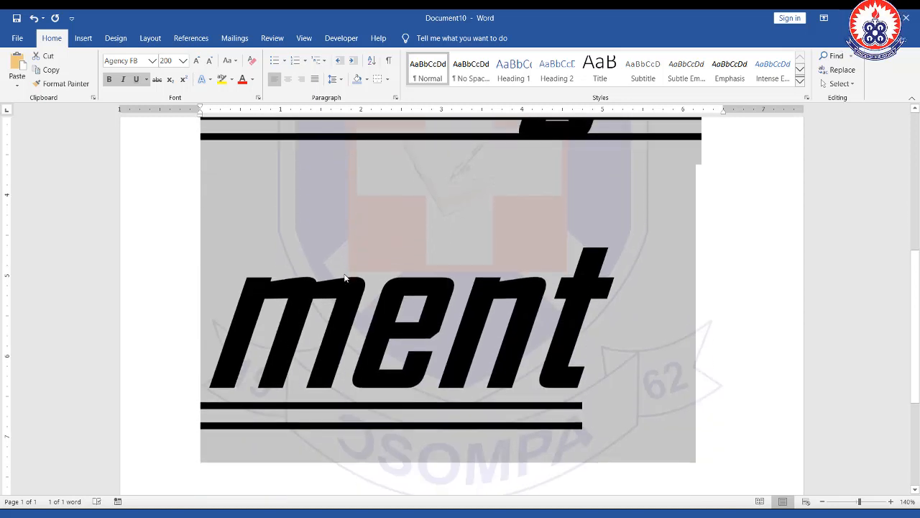
scroll(344, 277, "up", 3)
scroll(345, 278, "up", 3)
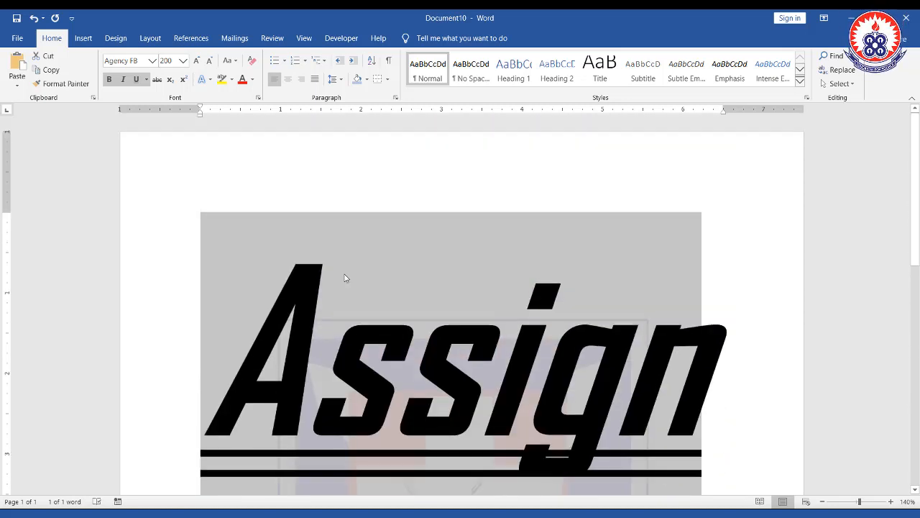
- Reduce the heading to 12 pt, then enlarge it step by step to 26 pt
left_click(184, 61)
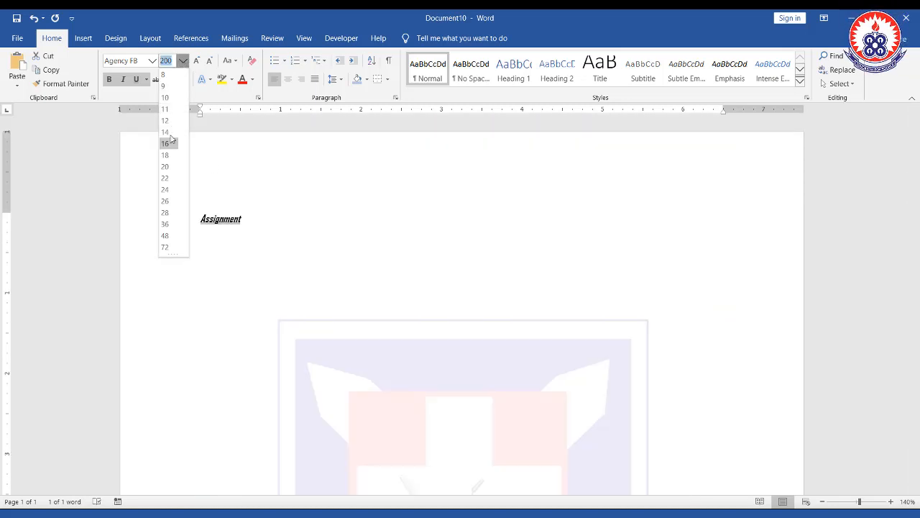
left_click(169, 121)
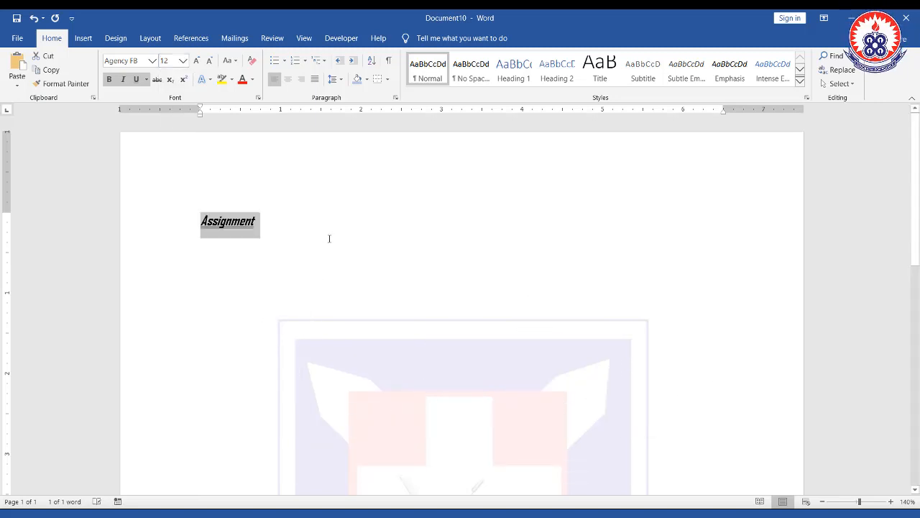
left_click(199, 63)
left_click(199, 63)
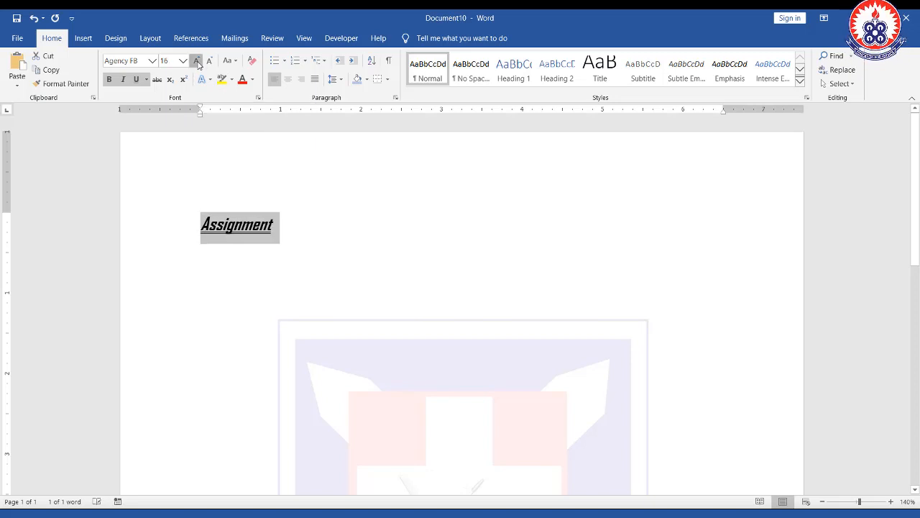
left_click(199, 64)
left_click(199, 63)
left_click(200, 63)
left_click(199, 64)
- Enlarge the heading step by step to 72 pt, then shrink it back step by step to 26 pt
left_click(199, 63)
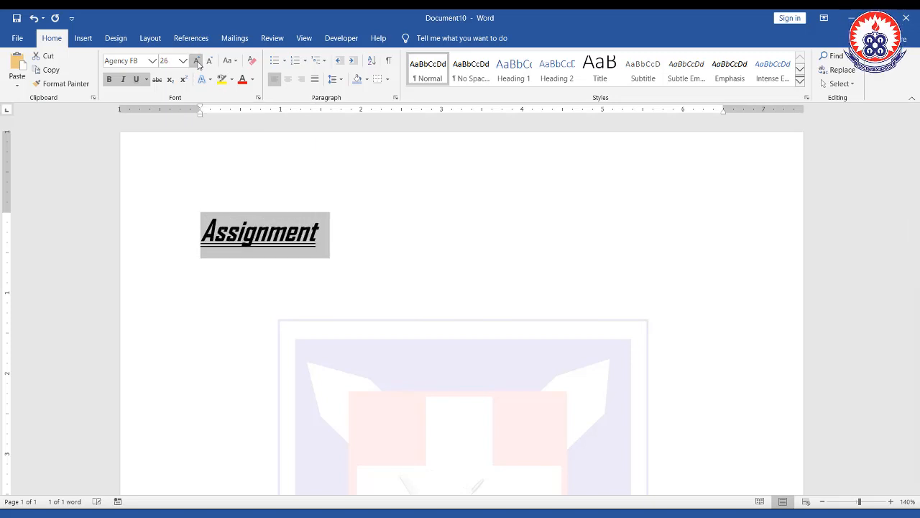
left_click(199, 64)
left_click(199, 63)
left_click(199, 63)
left_click(199, 63)
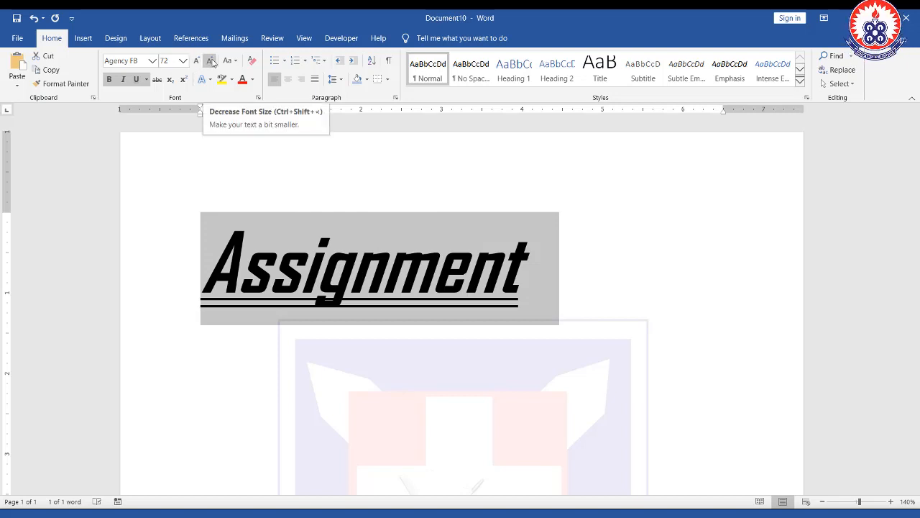
left_click(210, 61)
left_click(210, 61)
left_click(210, 61)
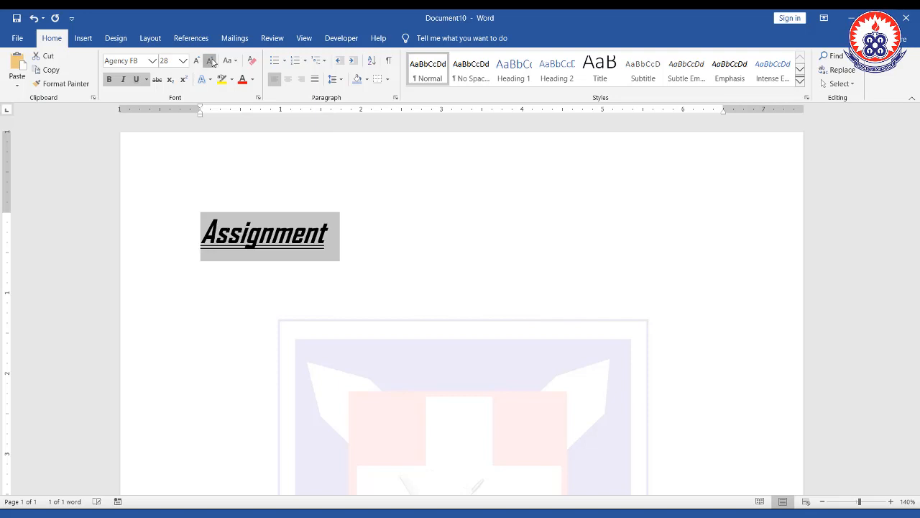
left_click(210, 61)
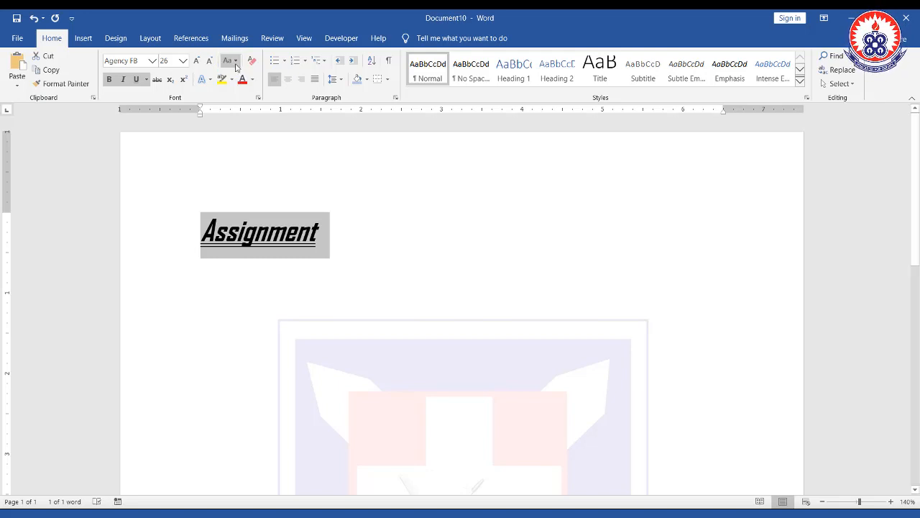
- Extend the heading by adding the word two so it reads Assignment two
left_click(236, 62)
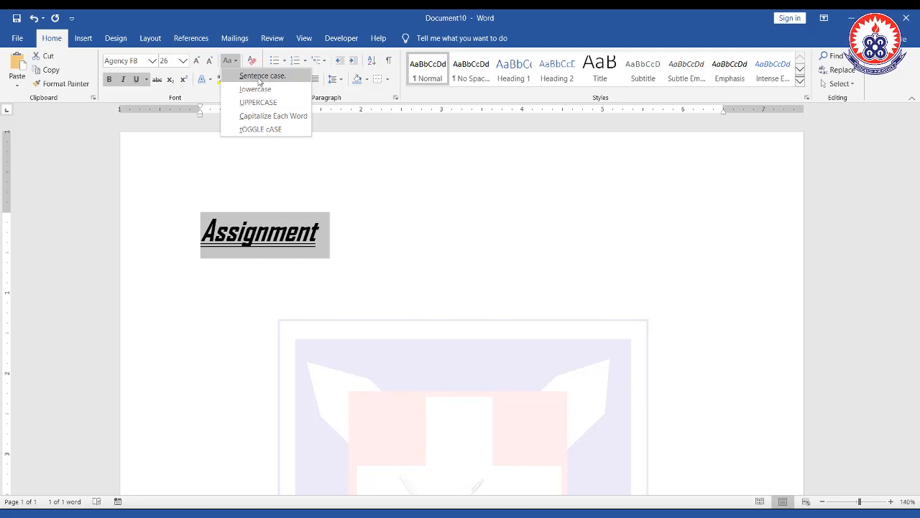
left_click(341, 232)
left_click(340, 233)
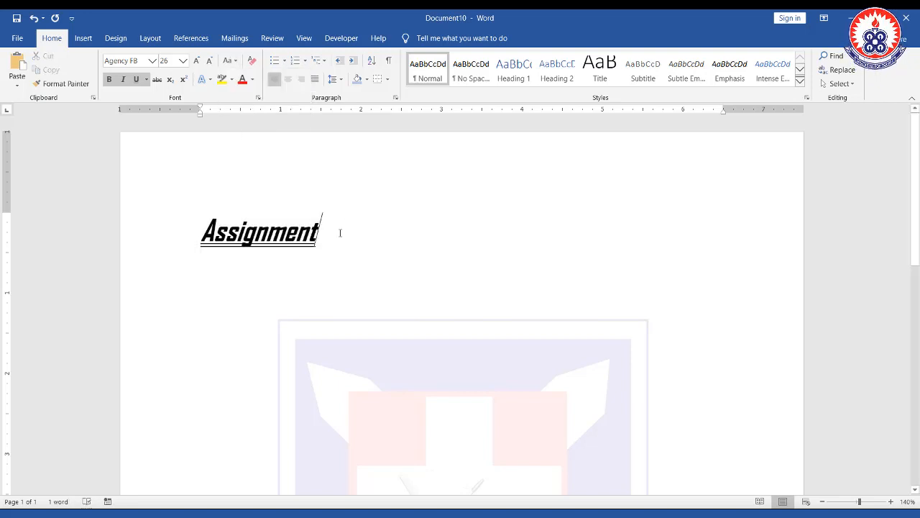
type("two")
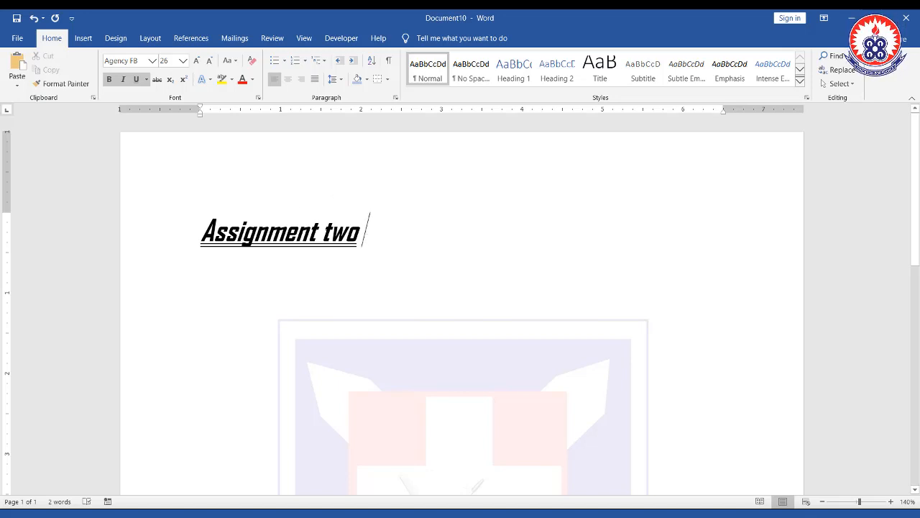
triple_click(332, 230)
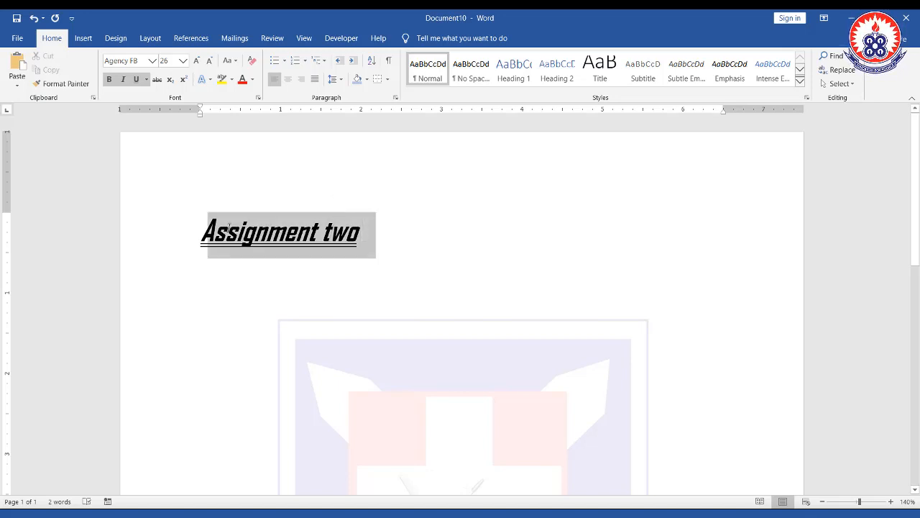
left_click(237, 63)
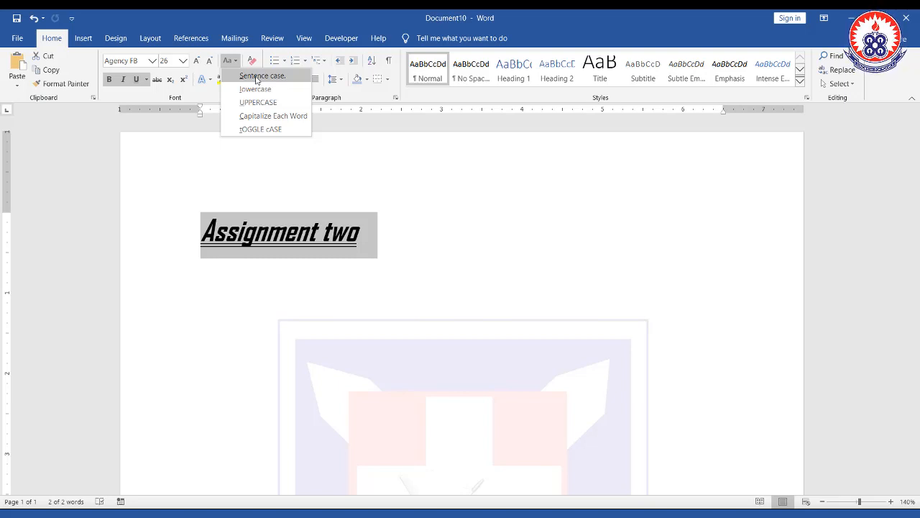
left_click(386, 238)
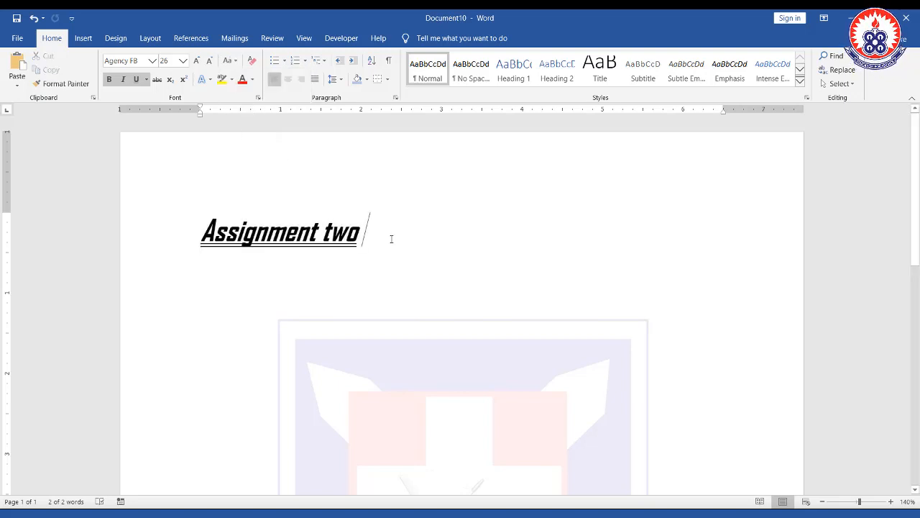
- Select the whole Assignment two heading and delete it
left_click_drag(376, 237, 196, 234)
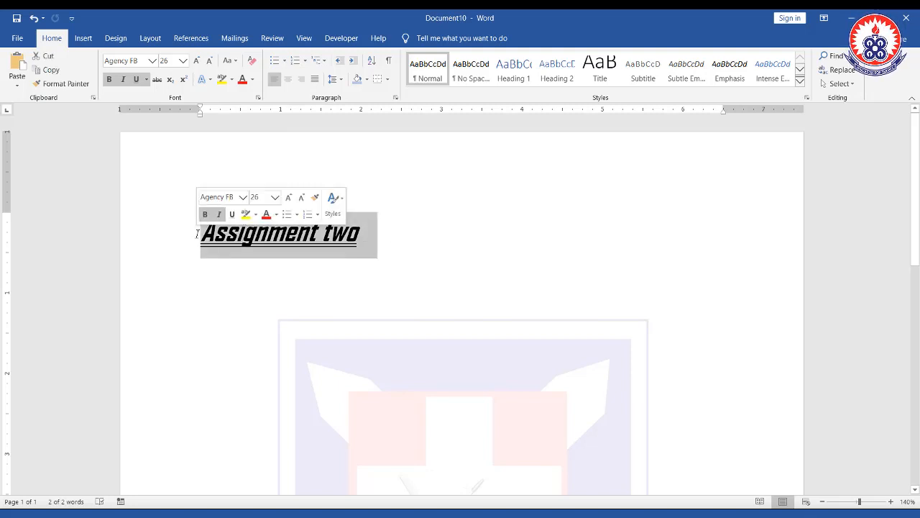
key("Delete")
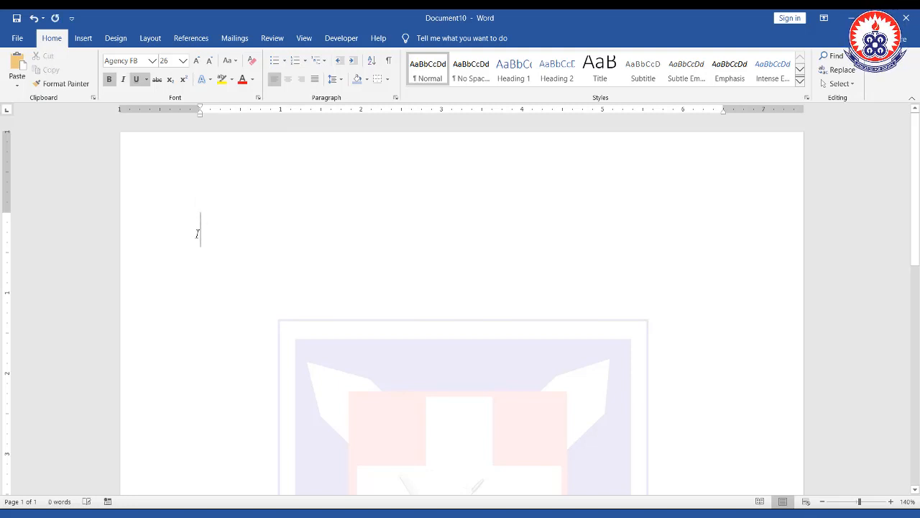
- Turn off bold and set the font size to 12 for the new text
key("ctrl+b")
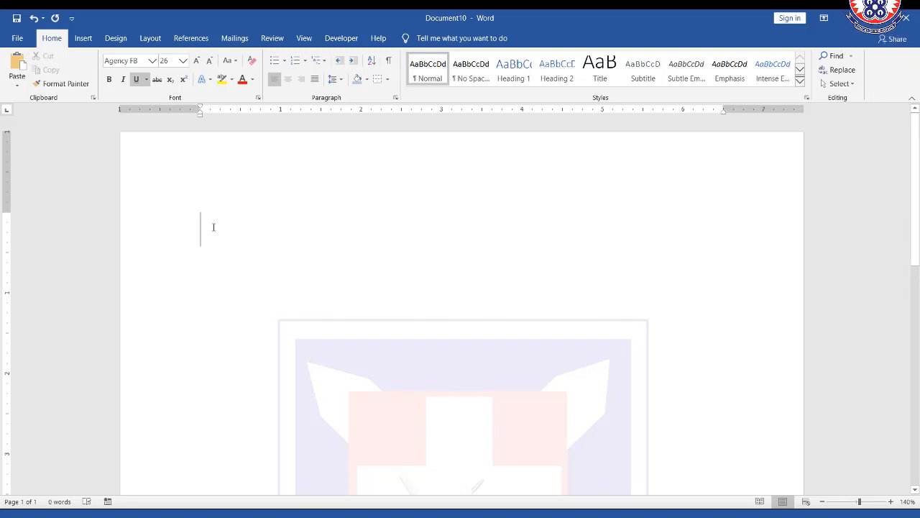
key("ctrl+shift+comma")
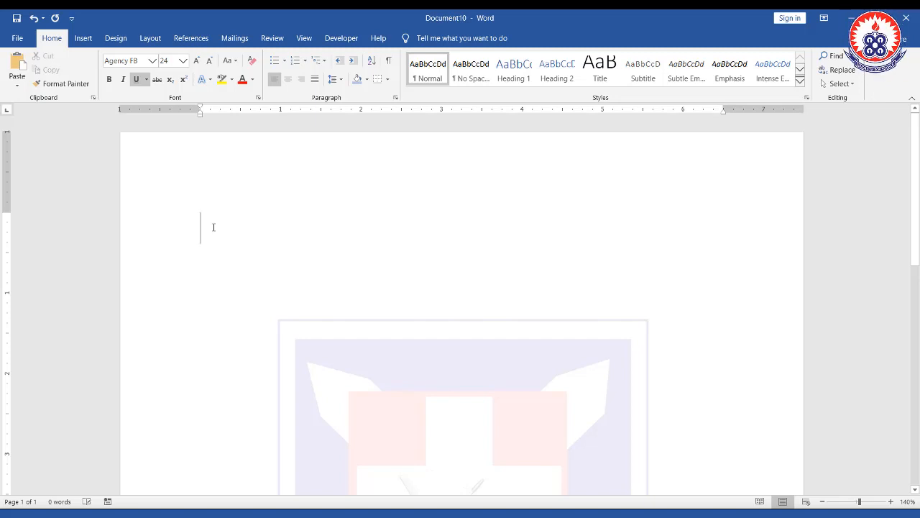
key("ctrl+shift+comma")
key("ctrl+shift+comma")
left_click(184, 60)
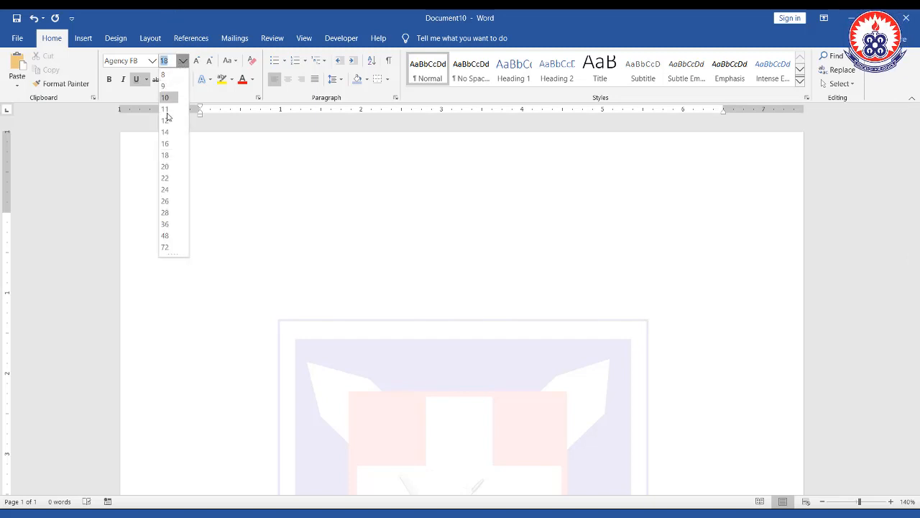
left_click(165, 120)
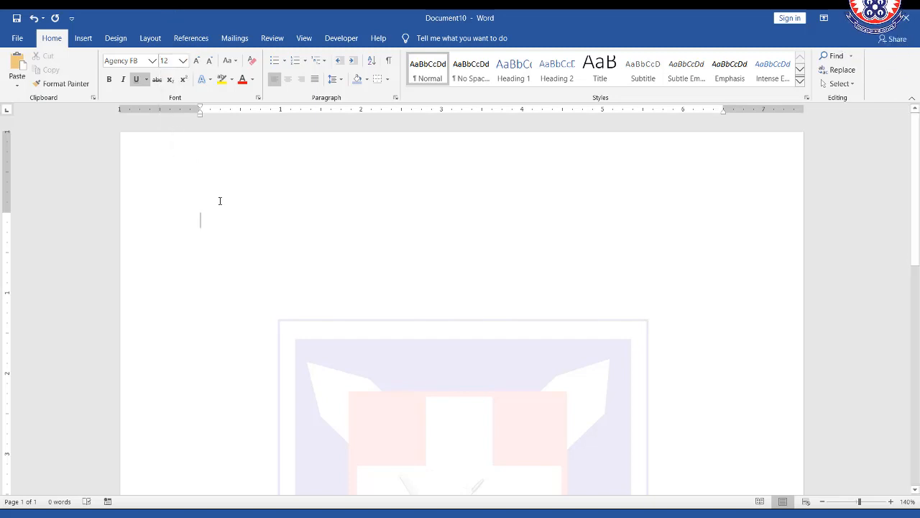
- Generate four paragraphs of sample text by entering =rand(4,4)
type("=")
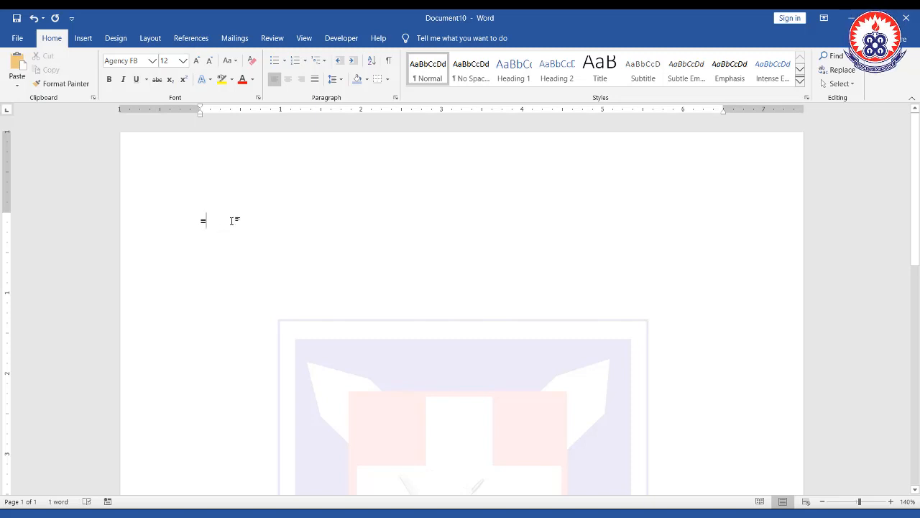
type("rand(")
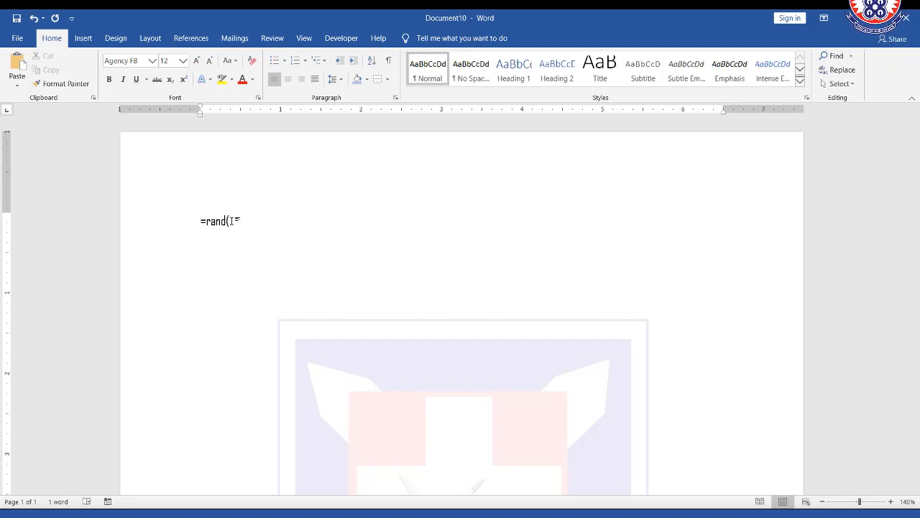
type("4,")
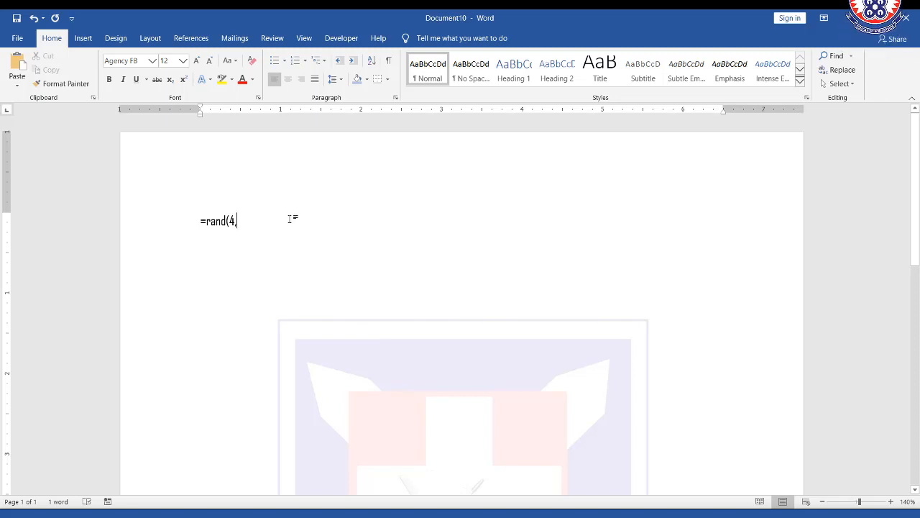
type("2")
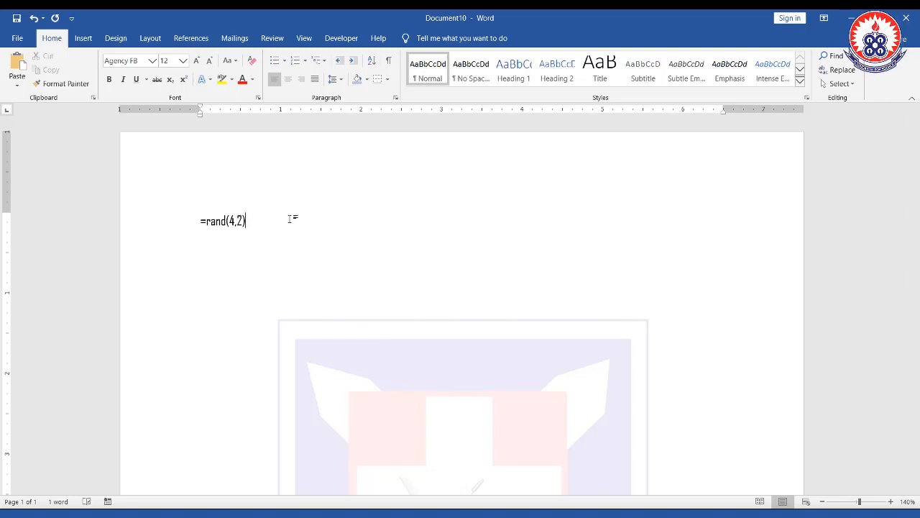
key("BackSpace")
type("4)")
key("Return")
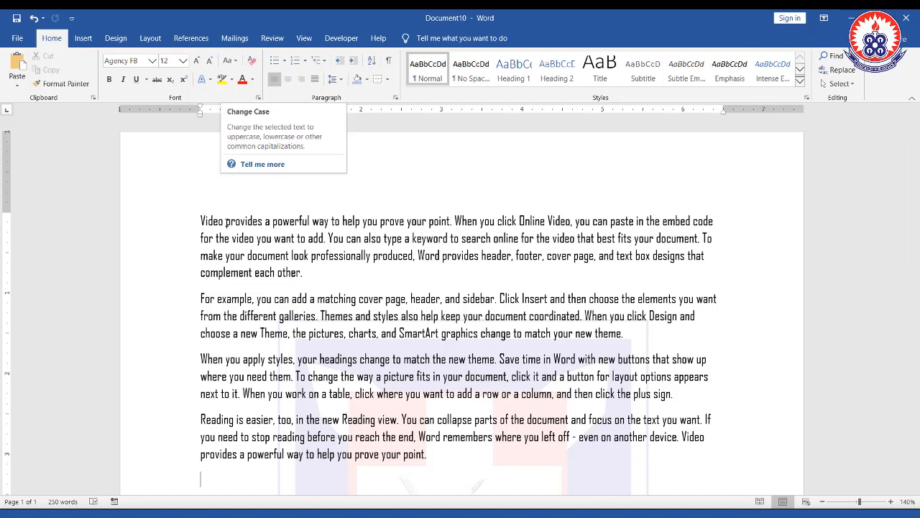
- Apply Sentence case to the first paragraph of sample text
left_click_drag(202, 221, 306, 286)
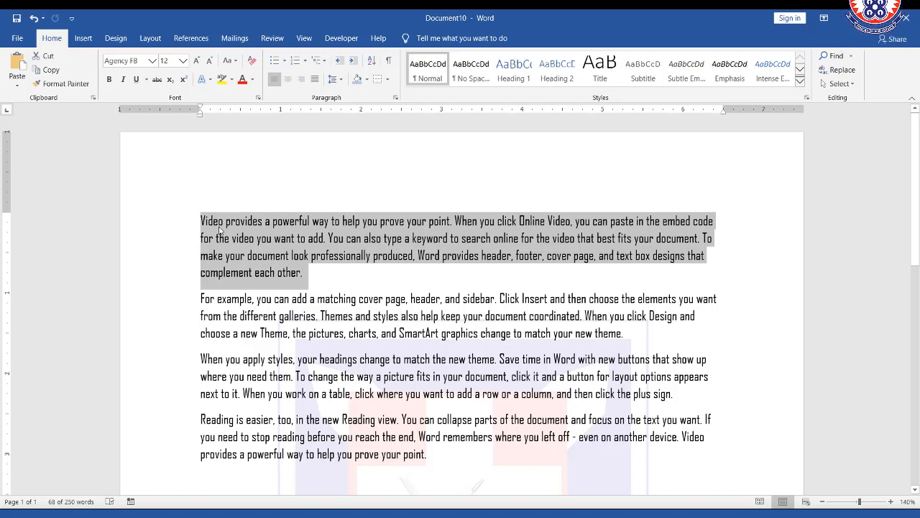
left_click(230, 60)
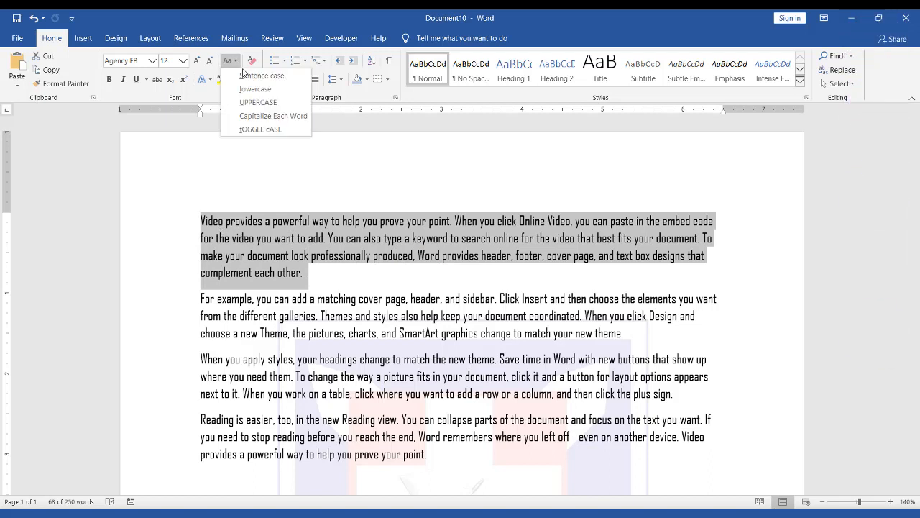
left_click(244, 75)
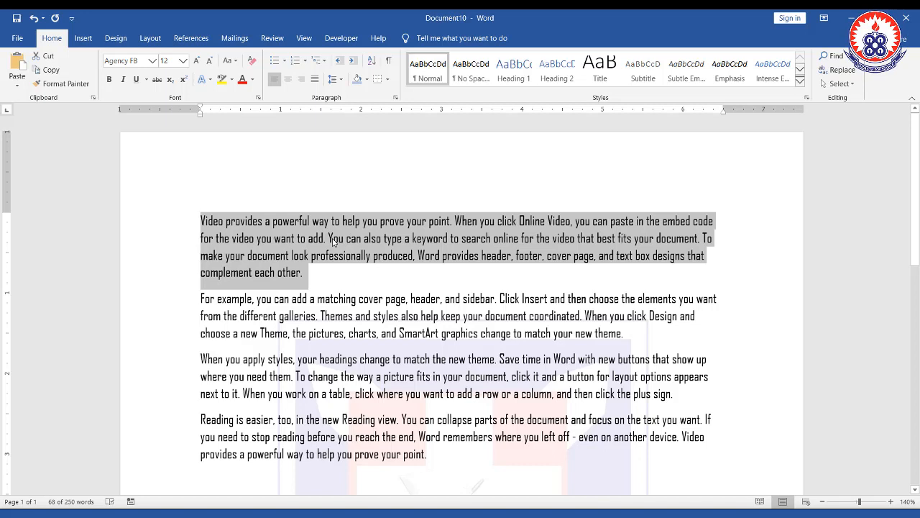
left_click_drag(322, 228, 335, 245)
left_click_drag(452, 212, 465, 230)
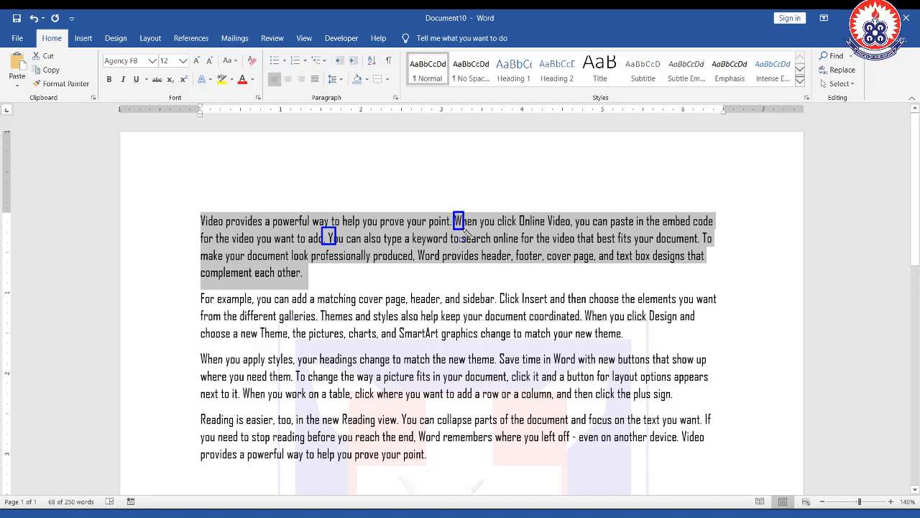
left_click_drag(198, 214, 208, 230)
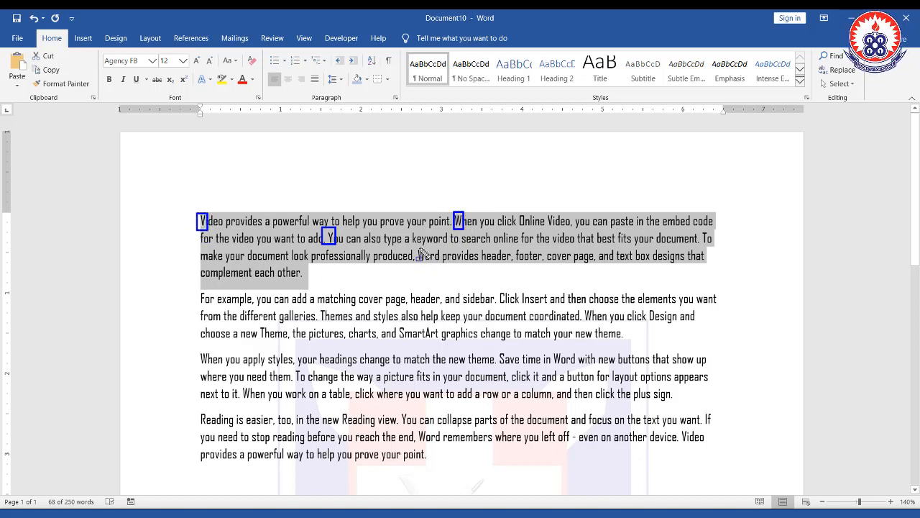
left_click_drag(415, 246, 427, 264)
key("Escape")
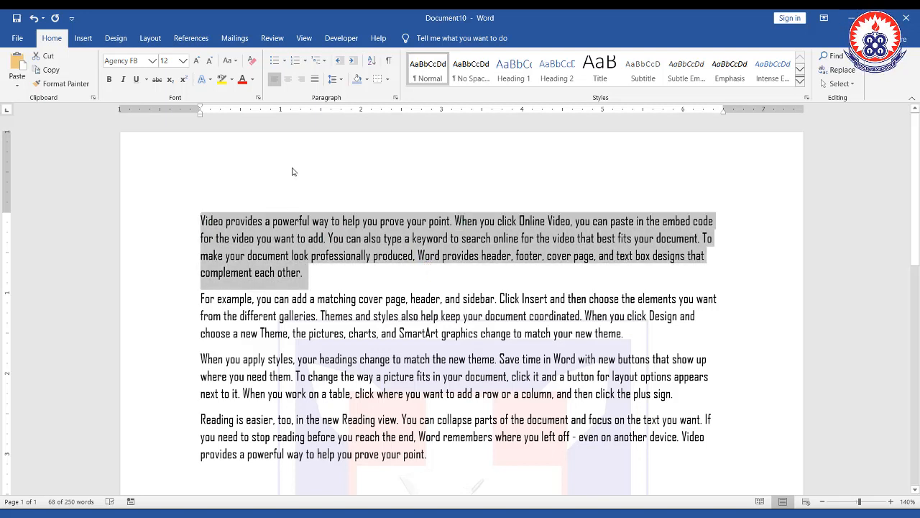
- Change the first paragraph to lowercase
left_click(235, 61)
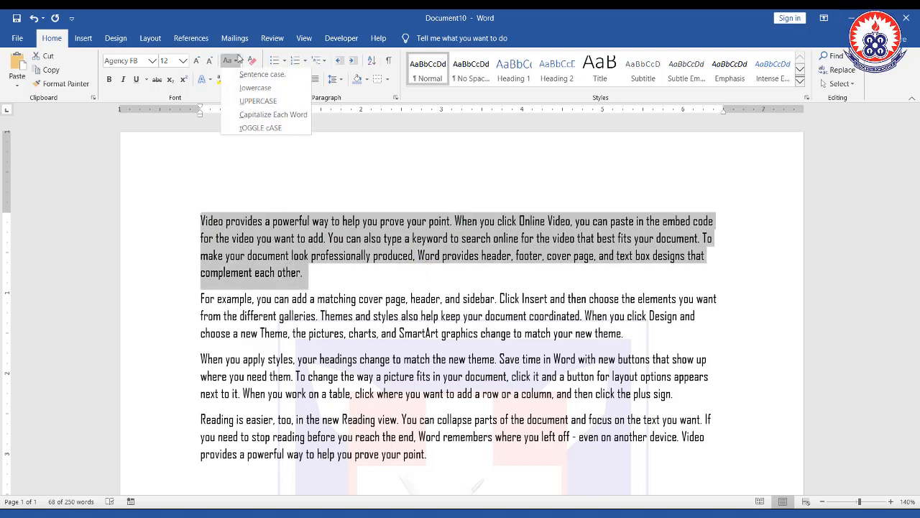
left_click(246, 89)
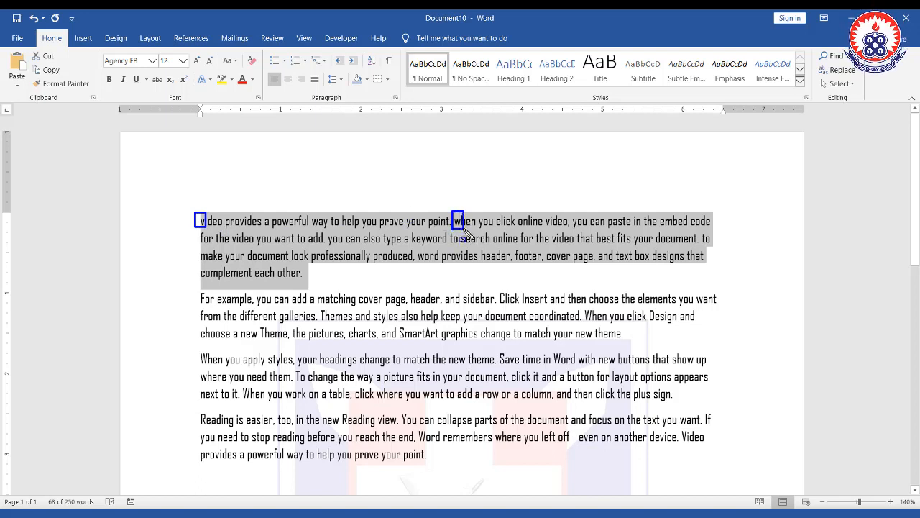
left_click_drag(700, 230, 711, 245)
key("Escape")
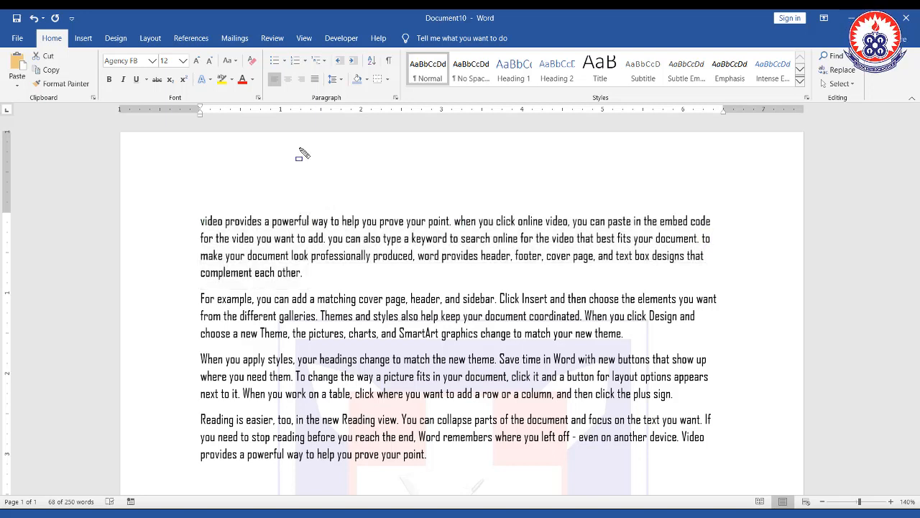
- Change the first paragraph to UPPERCASE
left_click(235, 63)
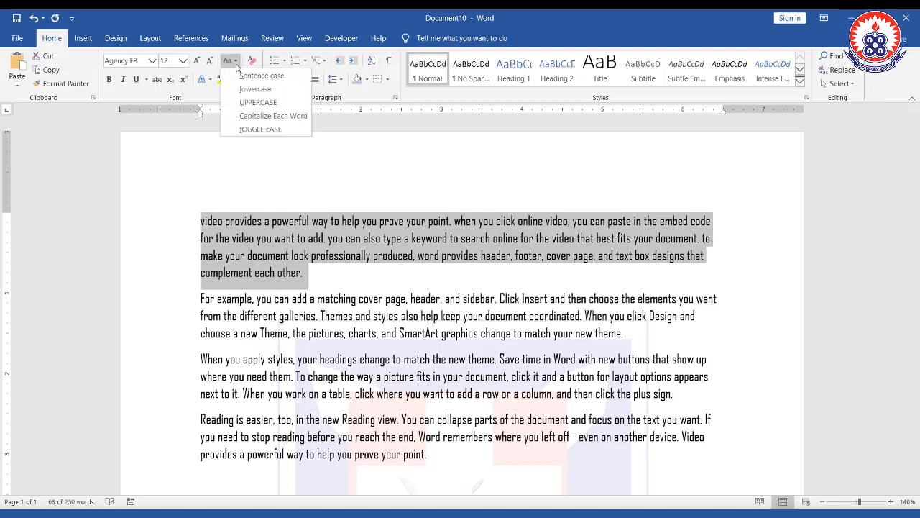
left_click(257, 103)
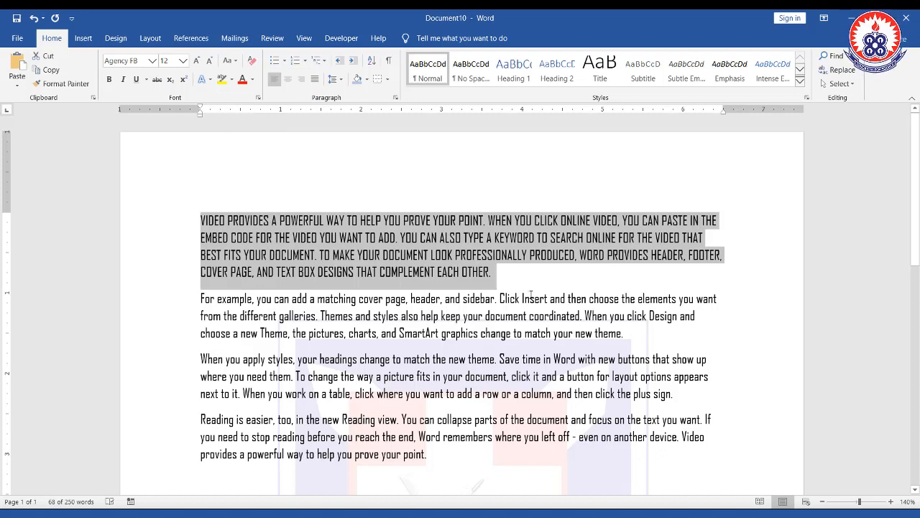
left_click_drag(201, 209, 732, 286)
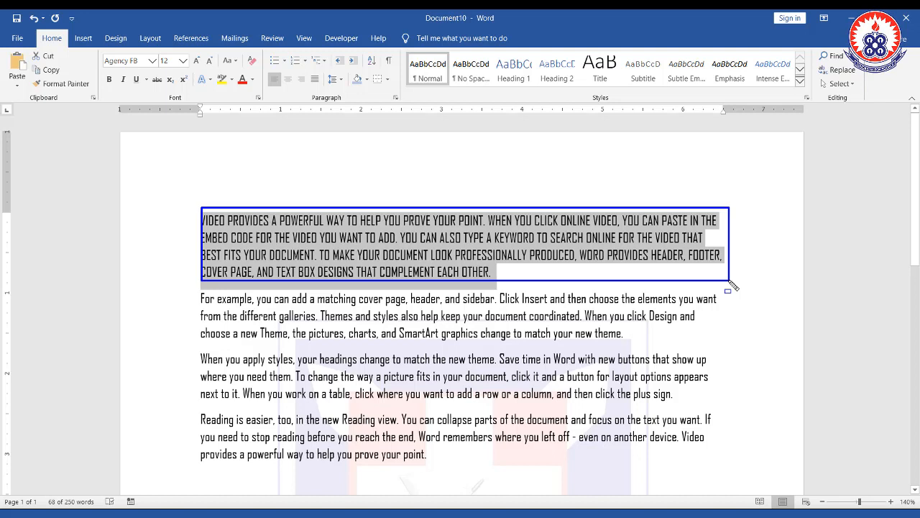
left_click_drag(732, 286, 732, 285)
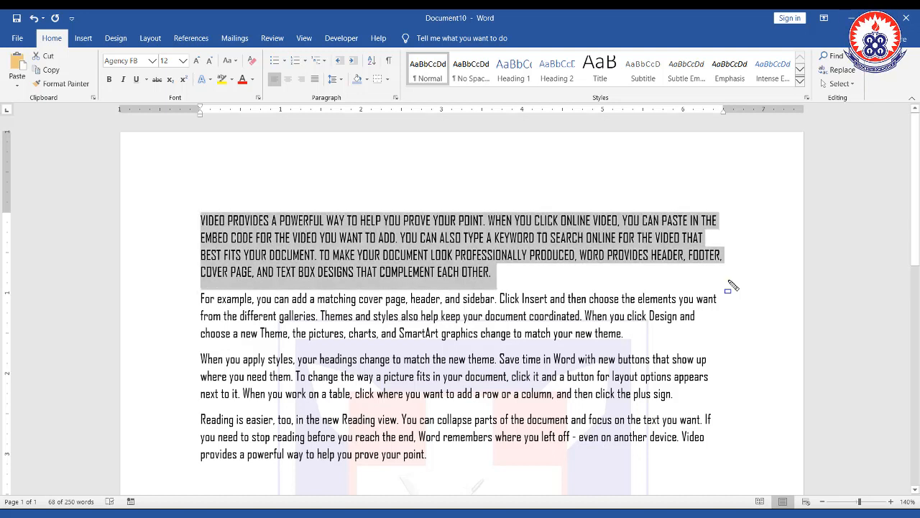
- Change the first paragraph to Capitalize Each Word
left_click(236, 62)
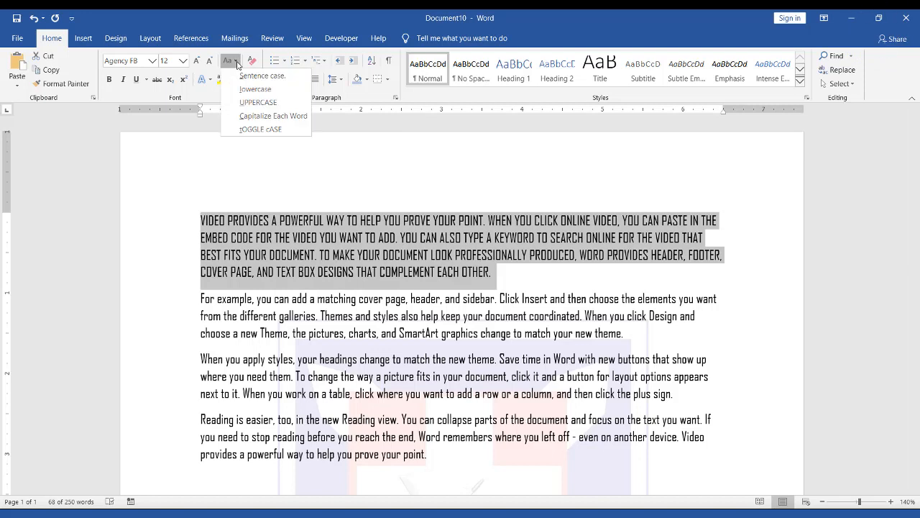
left_click(249, 119)
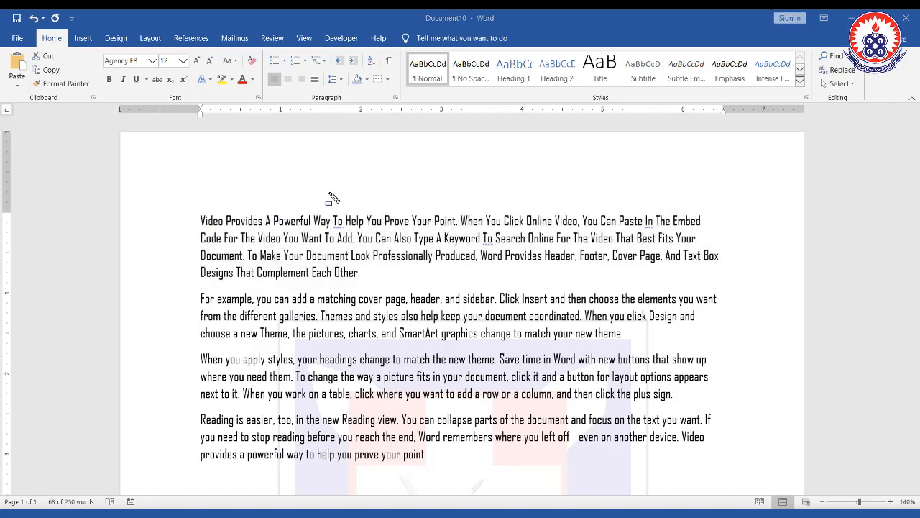
- Change the first paragraph to tOGGLE cASE
left_click(228, 60)
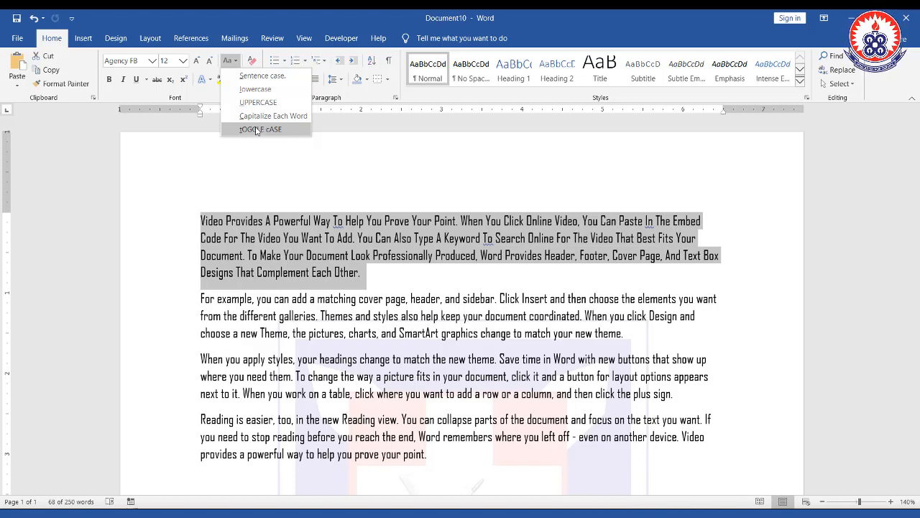
left_click(257, 129)
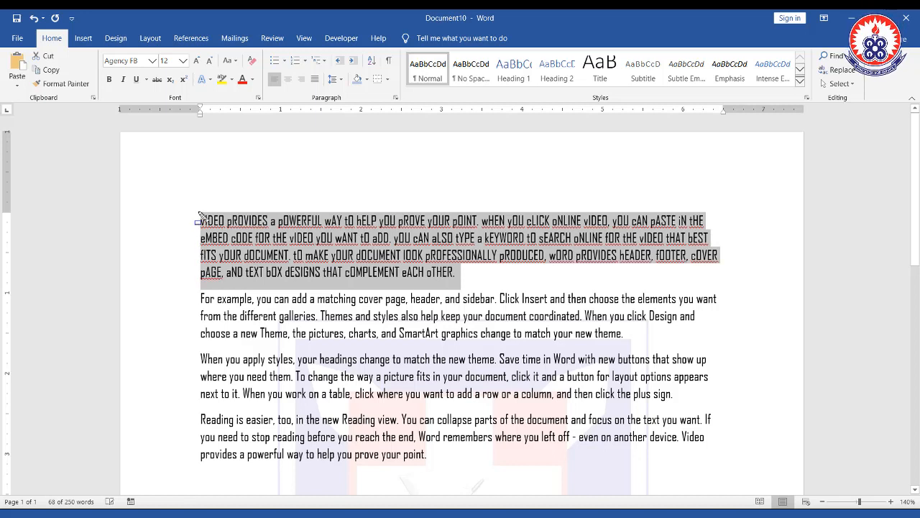
left_click_drag(199, 212, 206, 229)
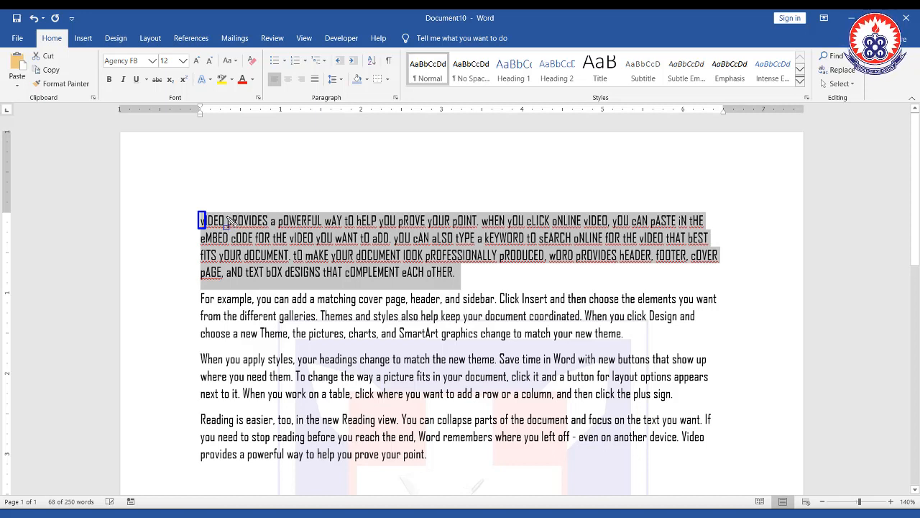
left_click_drag(228, 216, 233, 228)
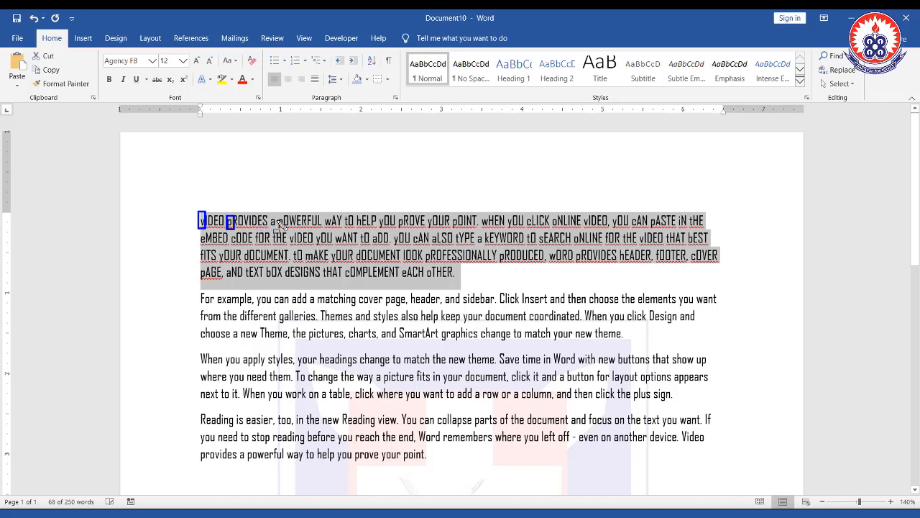
key("Escape")
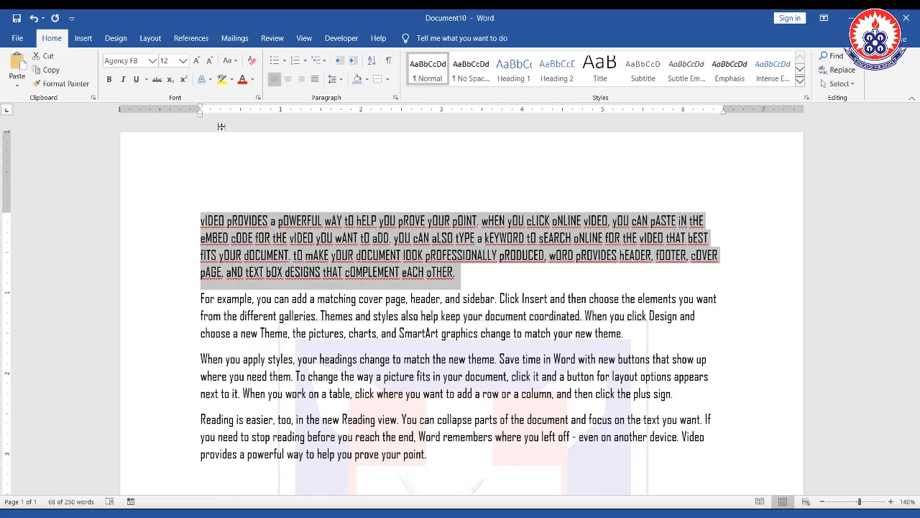
- Apply Sentence case to the first paragraph again
left_click(229, 61)
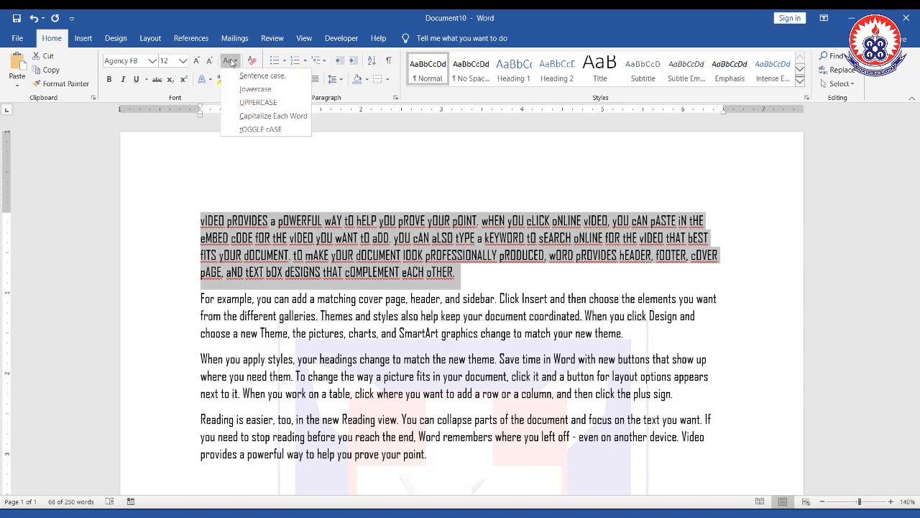
left_click(260, 76)
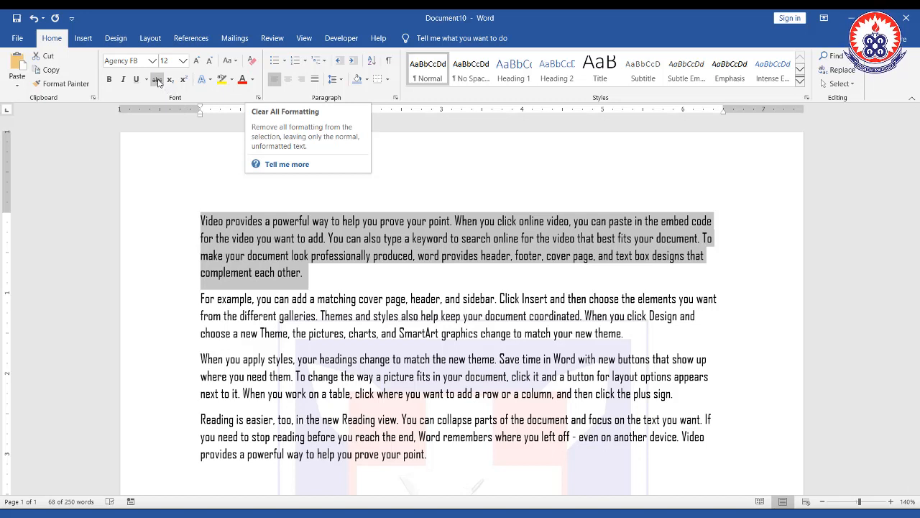
- Insert a new line above the first paragraph and type the heading "Political Science Students"
left_click(202, 221)
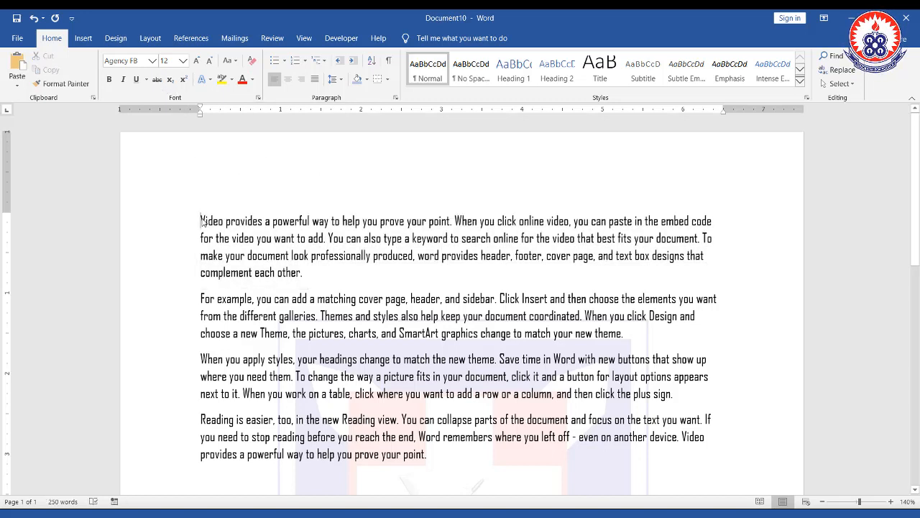
key("Return")
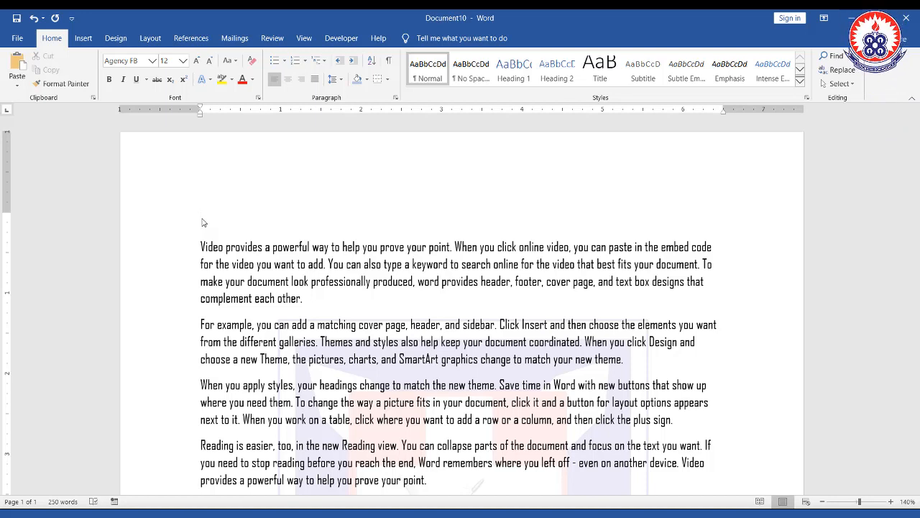
type("t")
key("BackSpace")
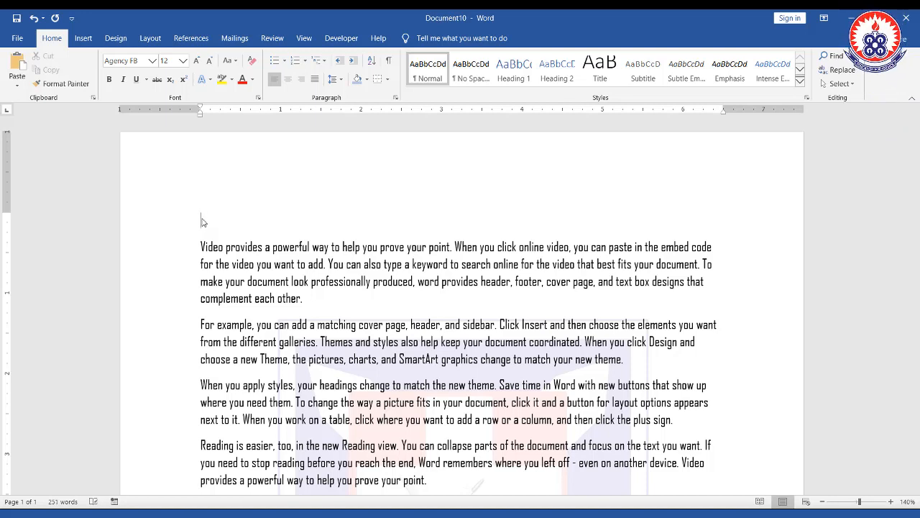
type("Polit")
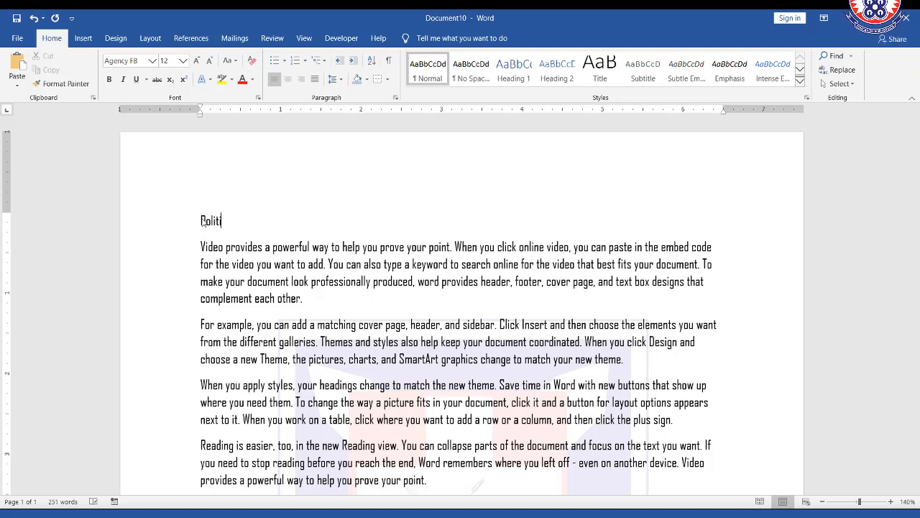
type("ical Science")
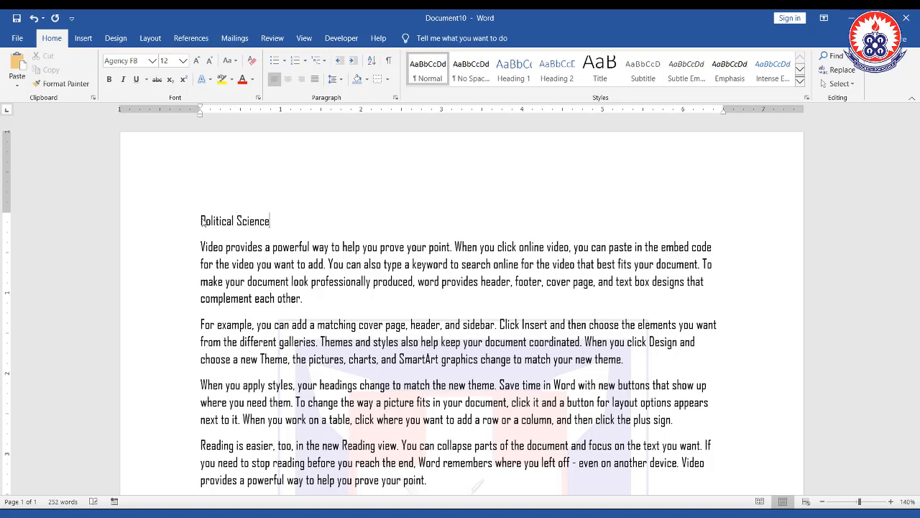
type("Students")
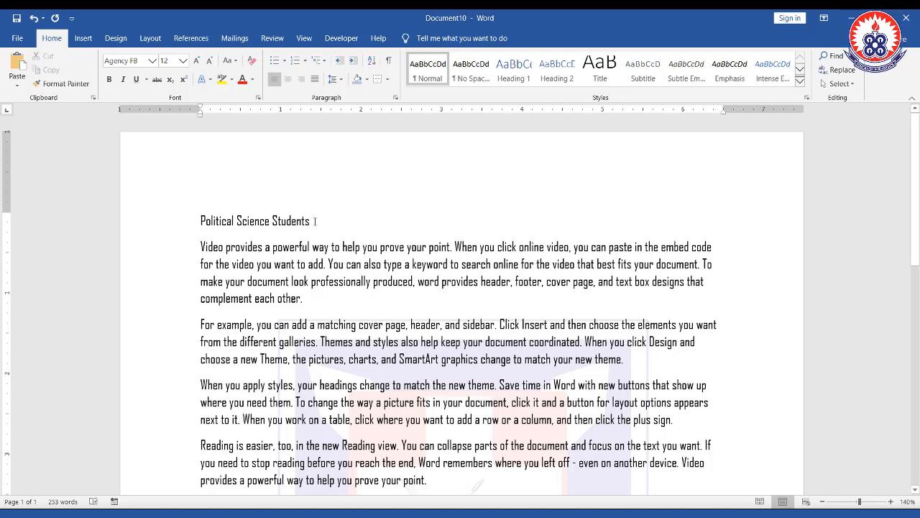
- Select the heading line and toggle strikethrough on and off again
left_click_drag(272, 217, 204, 217)
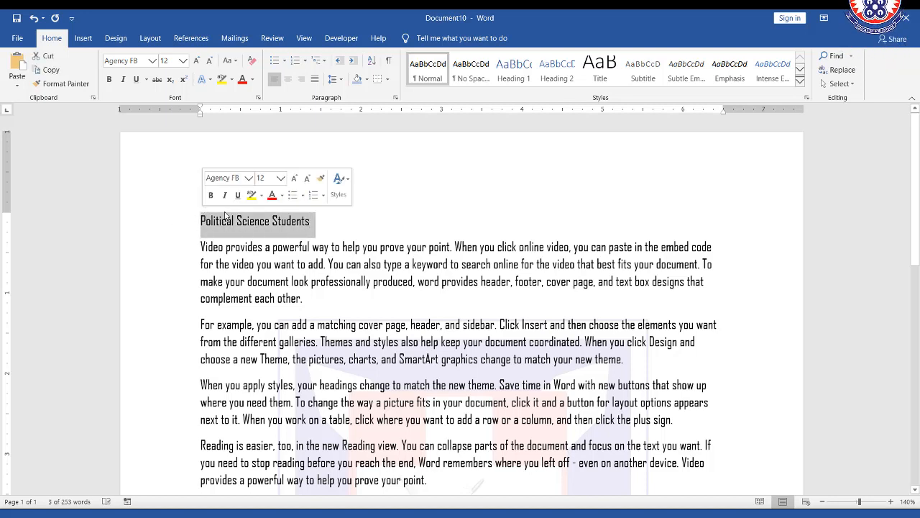
left_click(316, 221)
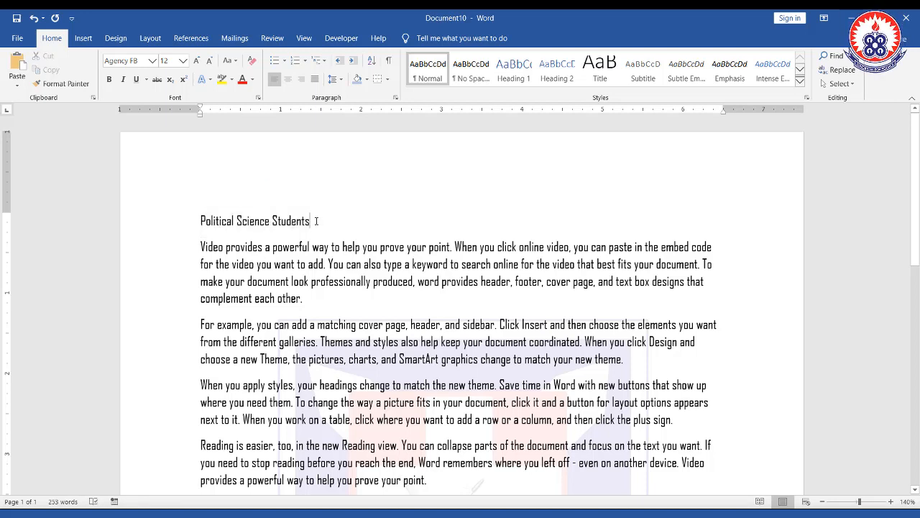
triple_click(226, 221)
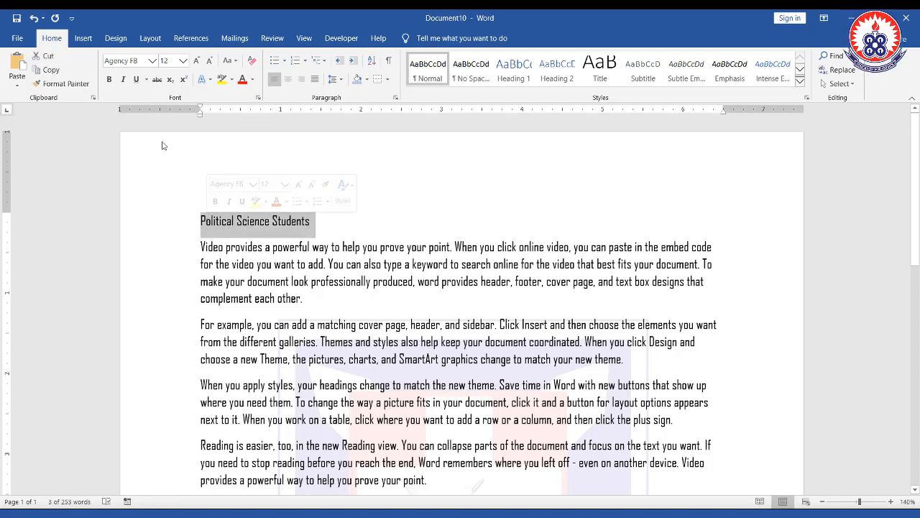
left_click(158, 82)
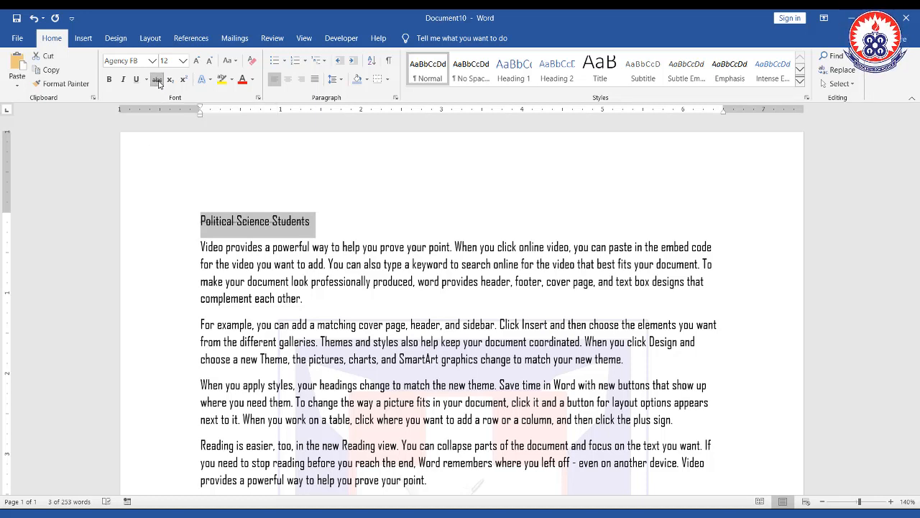
left_click(159, 83)
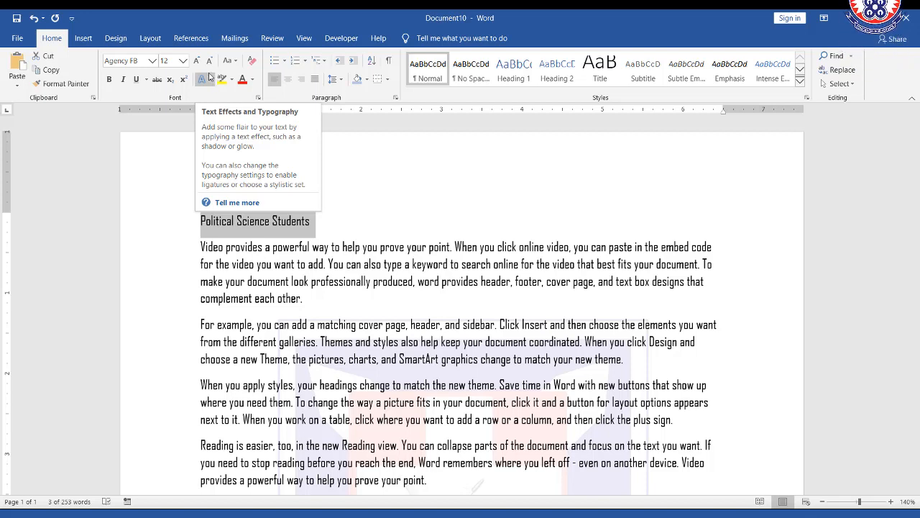
type("d")
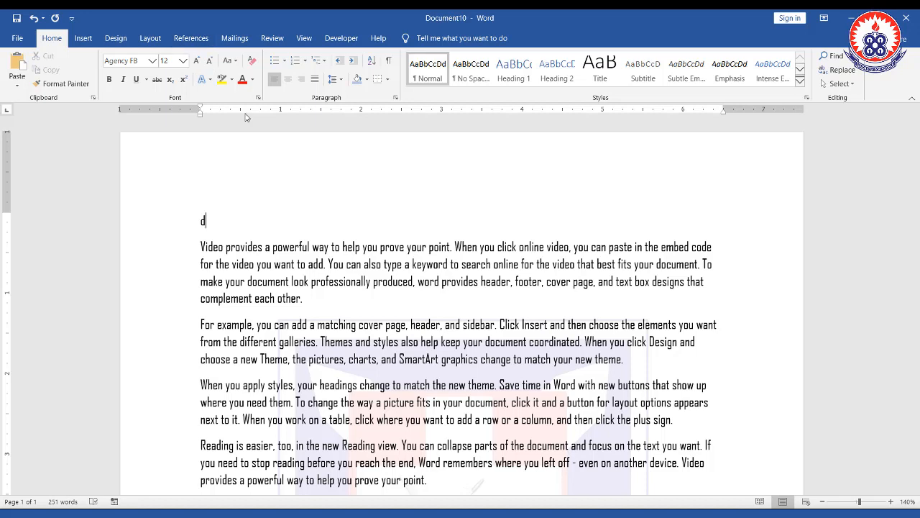
key("ctrl+z")
key("ctrl+y")
key("ctrl+z")
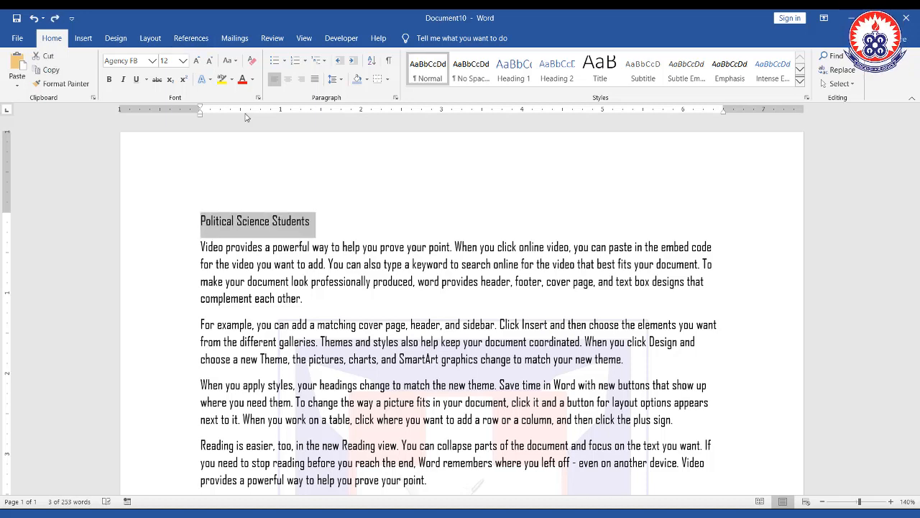
- Apply the gold gradient-fill text effect to the heading
left_click(212, 82)
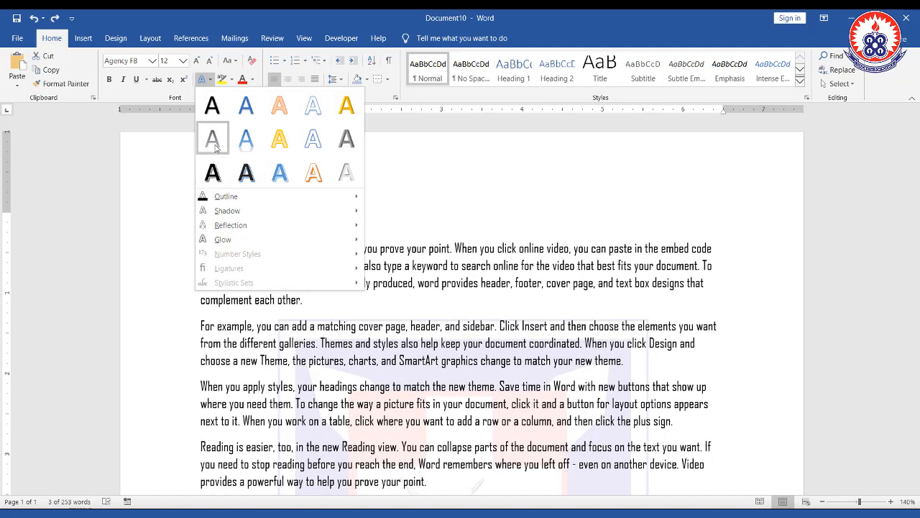
left_click(285, 143)
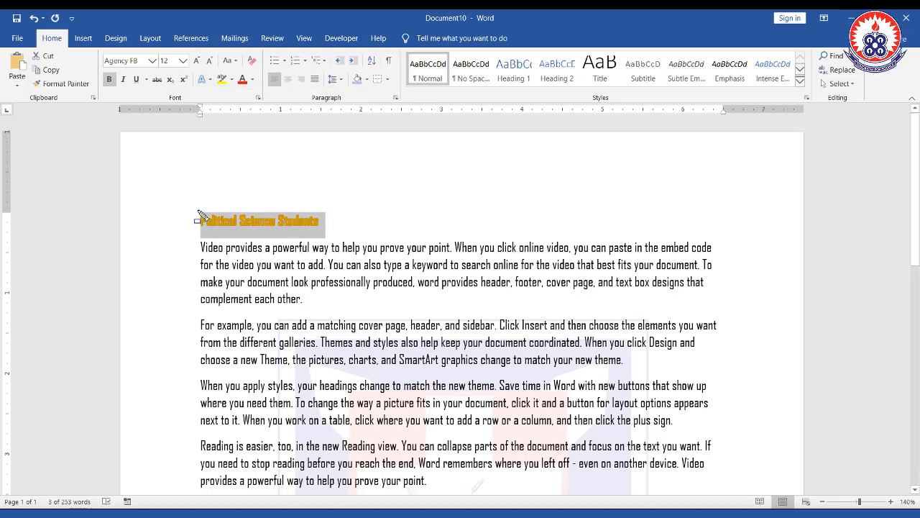
left_click_drag(199, 211, 331, 240)
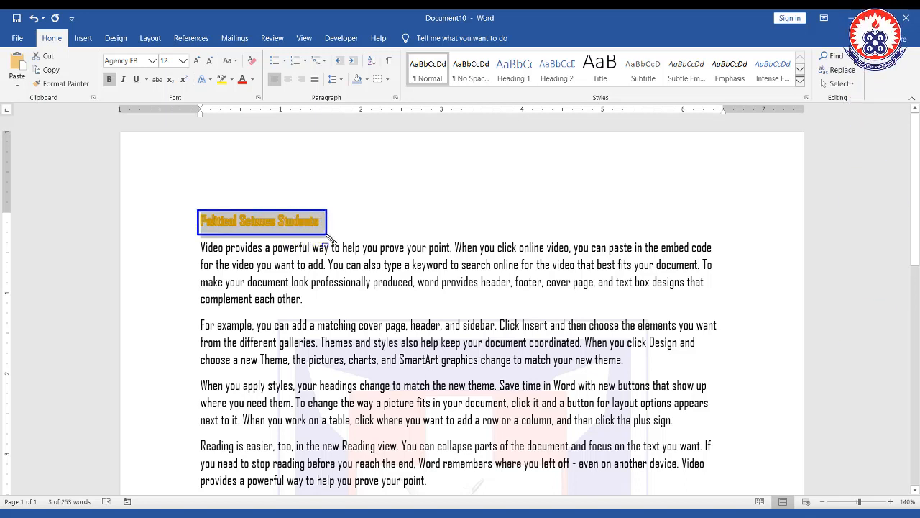
key("Escape")
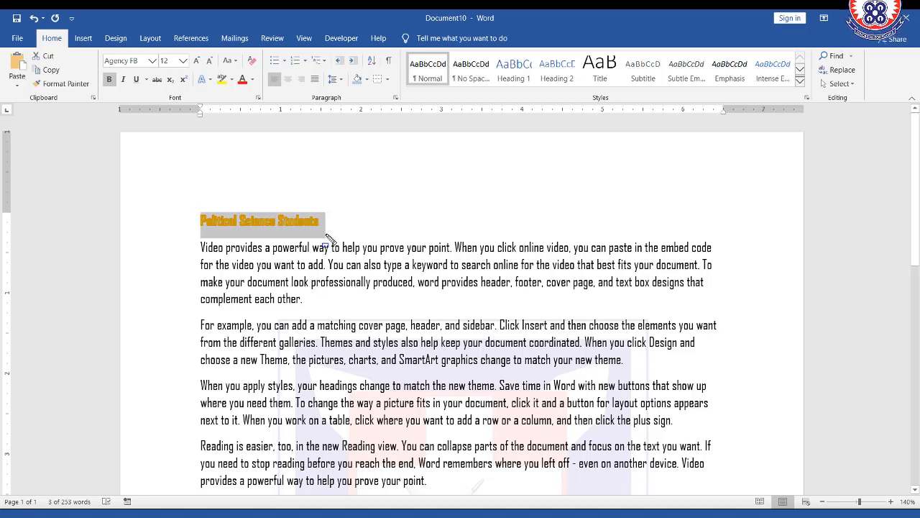
- Enlarge the heading's font and set its size to 26
left_click(195, 62)
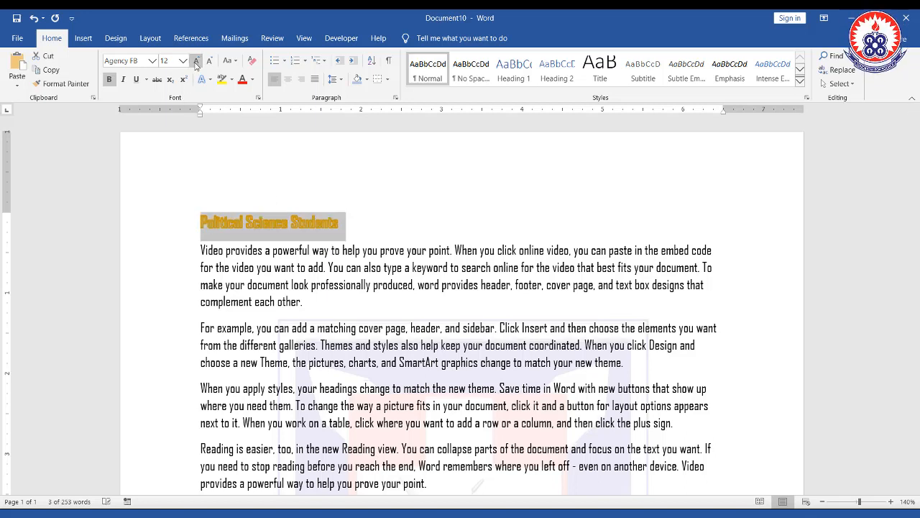
left_click(196, 63)
left_click(196, 62)
left_click(195, 62)
left_click(196, 62)
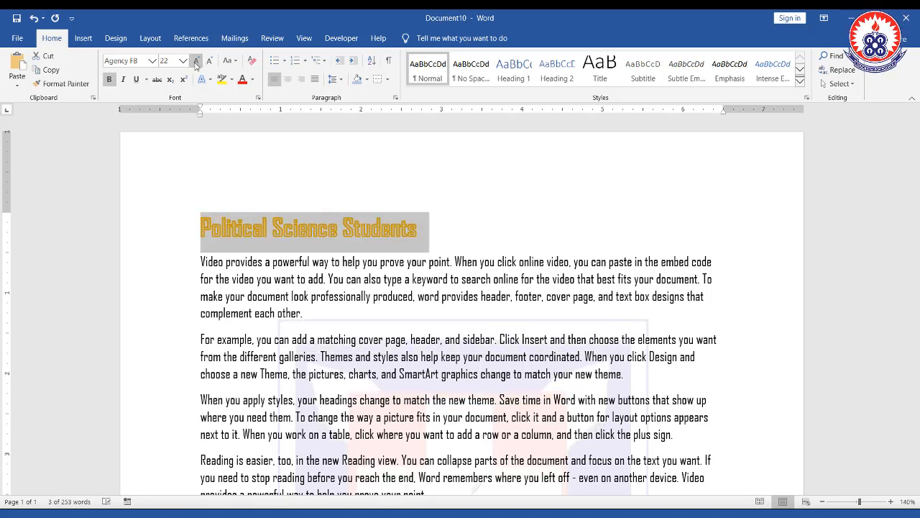
left_click(195, 63)
left_click(183, 63)
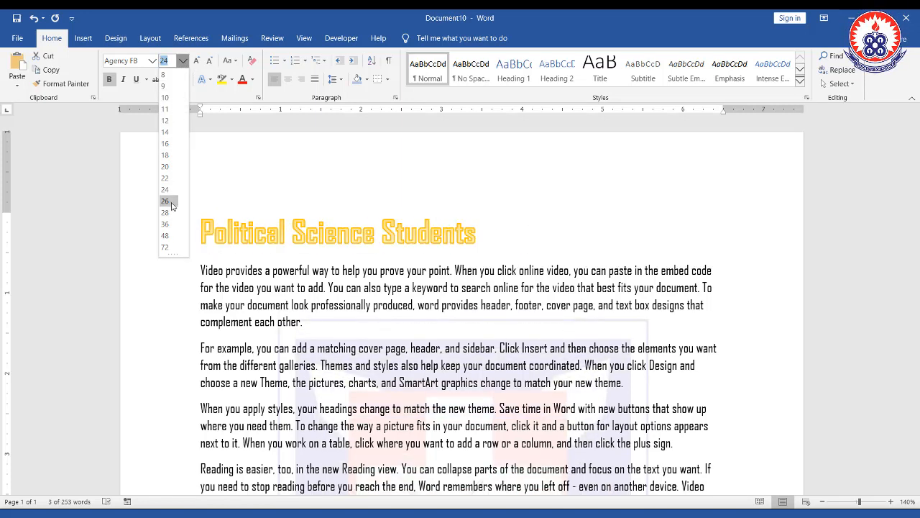
left_click(170, 202)
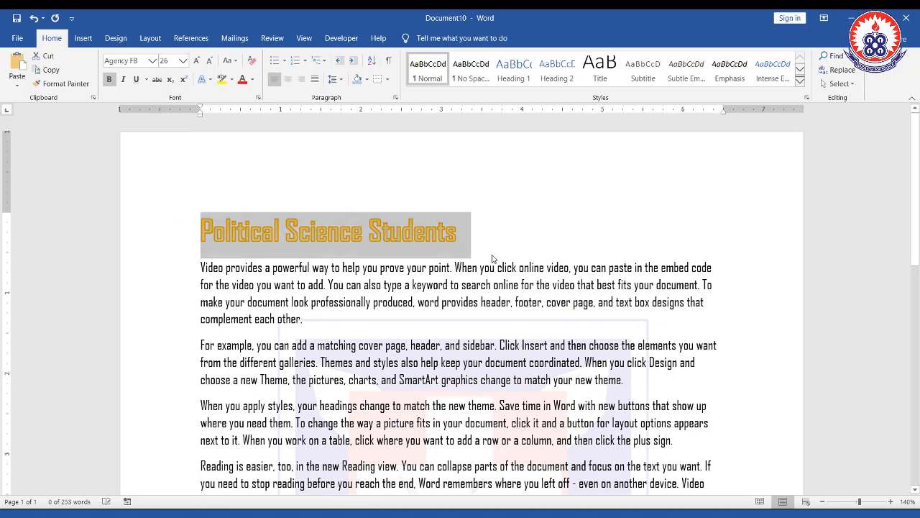
left_click(311, 235)
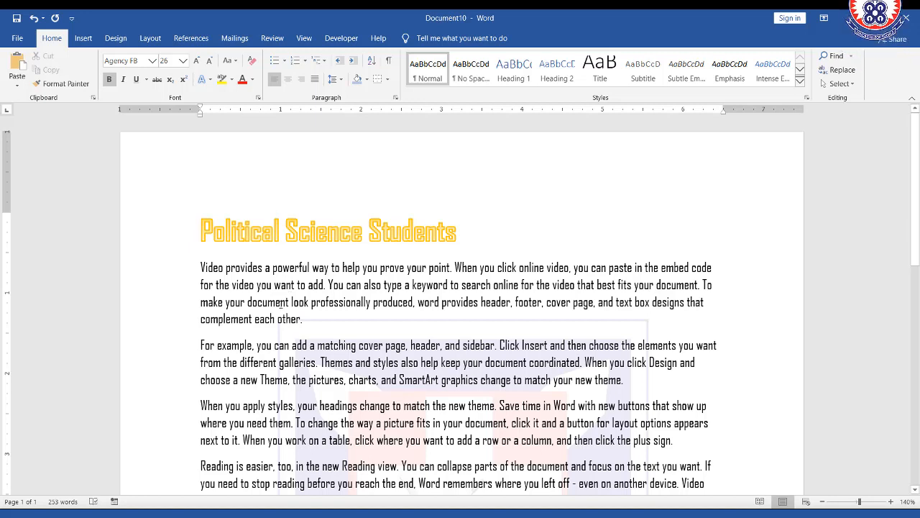
- Highlight "way to help you prove your point. When you click online video, you can" in yellow
left_click(222, 81)
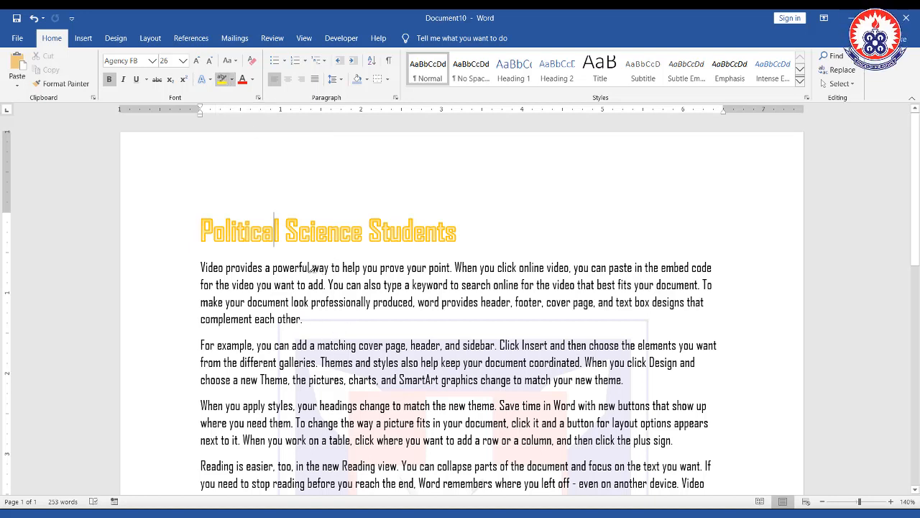
mouse_move(311, 268)
left_mouse_down()
mouse_move(581, 264)
mouse_move(603, 268)
mouse_move(608, 281)
mouse_move(608, 268)
left_mouse_up()
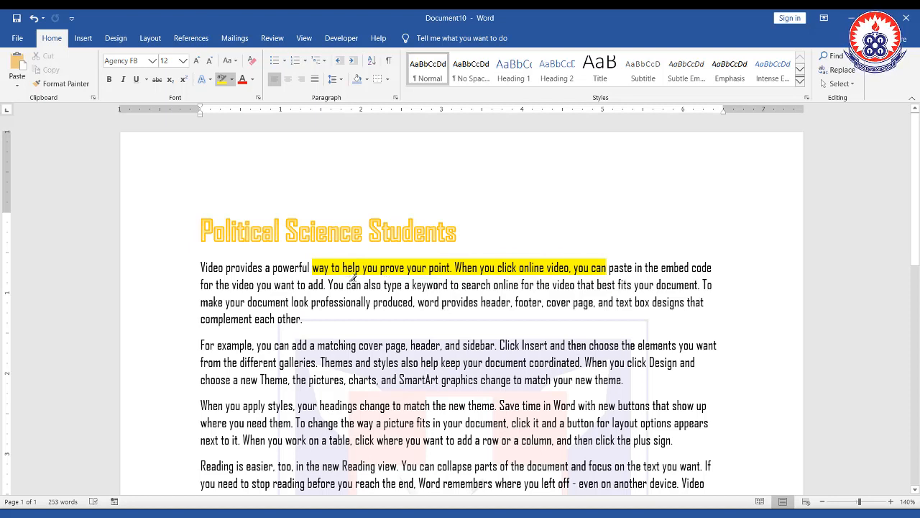
key("Escape")
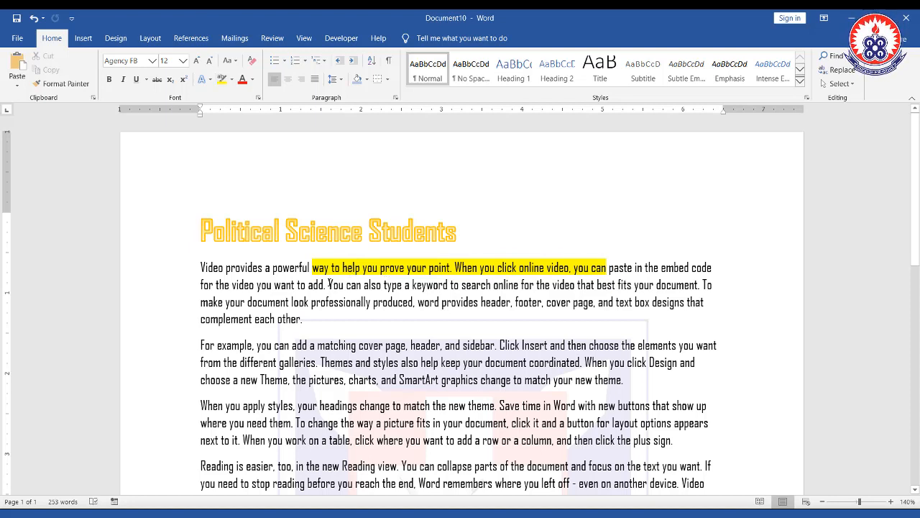
- Highlight "You can also type a keyword to search online for the" in yellow, then undo that highlight
left_click_drag(328, 285, 551, 284)
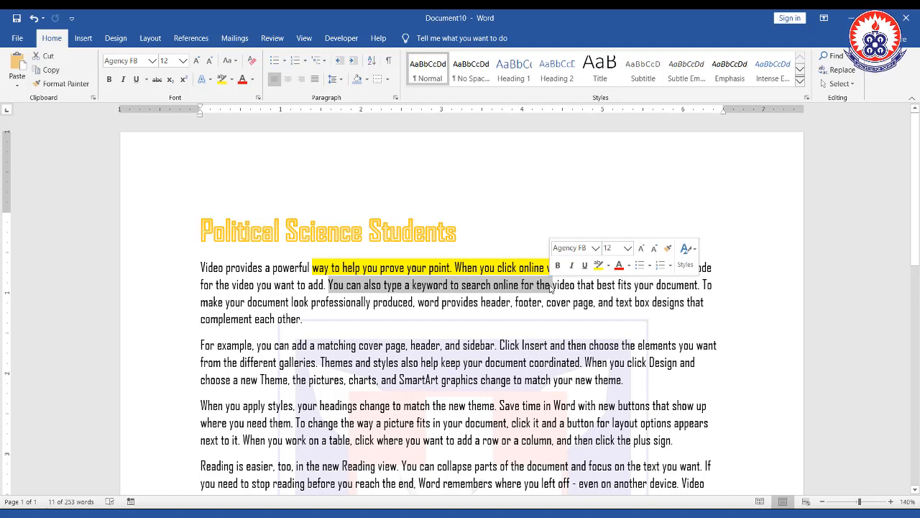
left_click(221, 79)
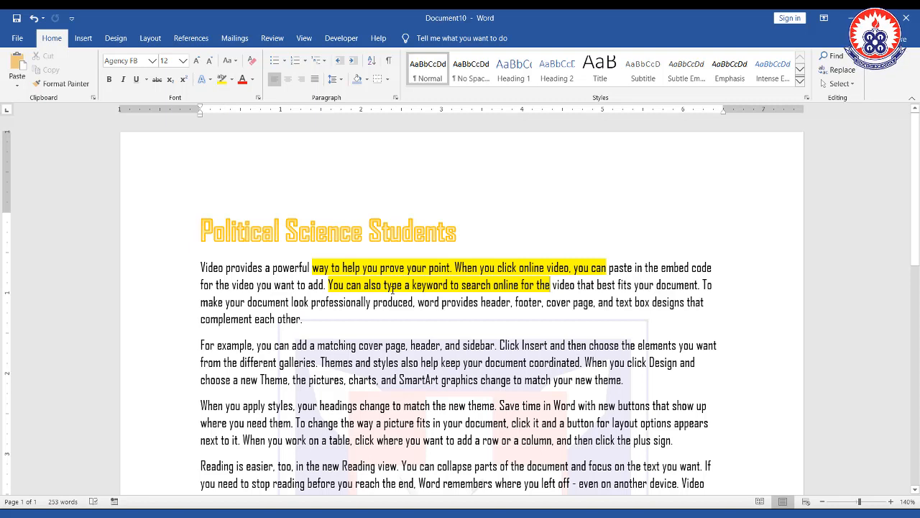
key("ctrl+z")
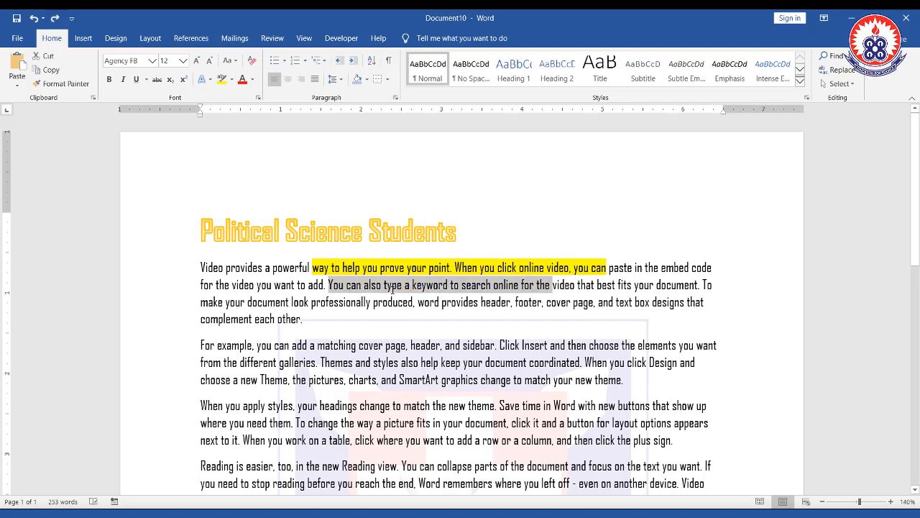
- Highlight "You can also type a keyword to search online for the" in bright green
left_click(233, 81)
left_click(233, 80)
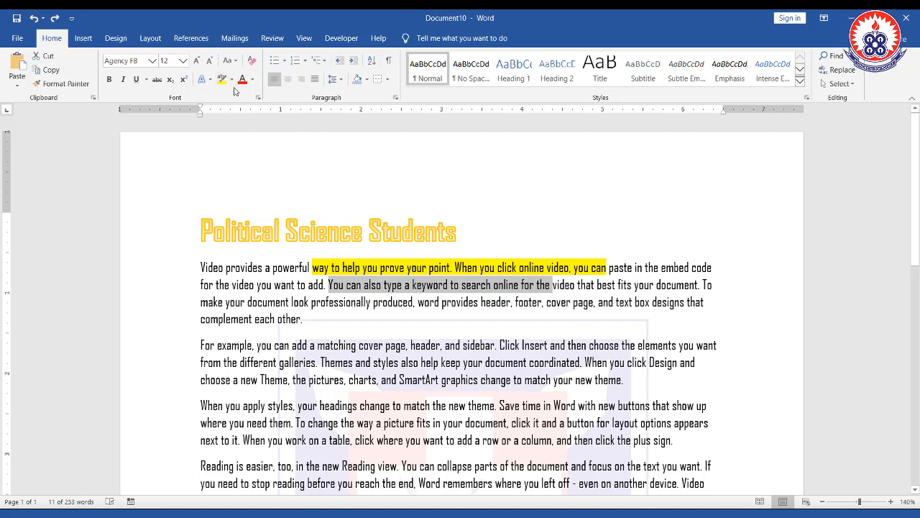
left_click(233, 81)
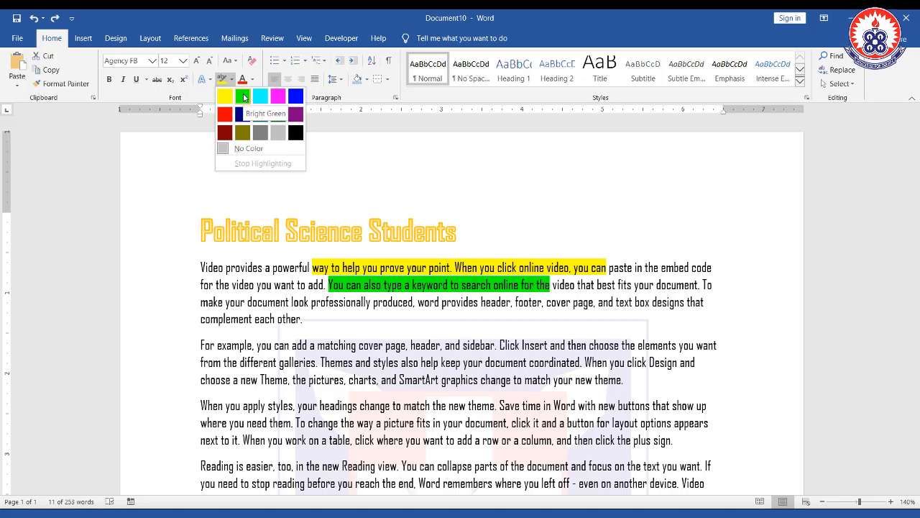
left_click(244, 98)
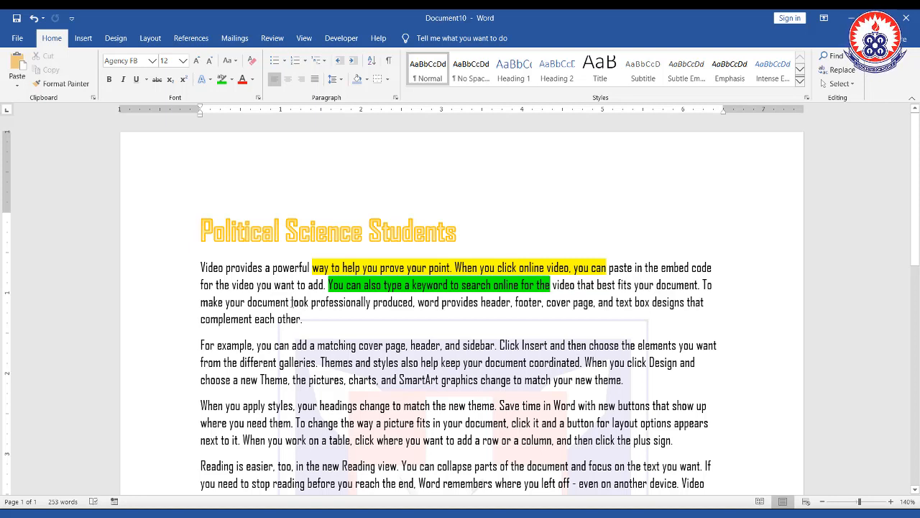
left_click_drag(291, 302, 495, 307)
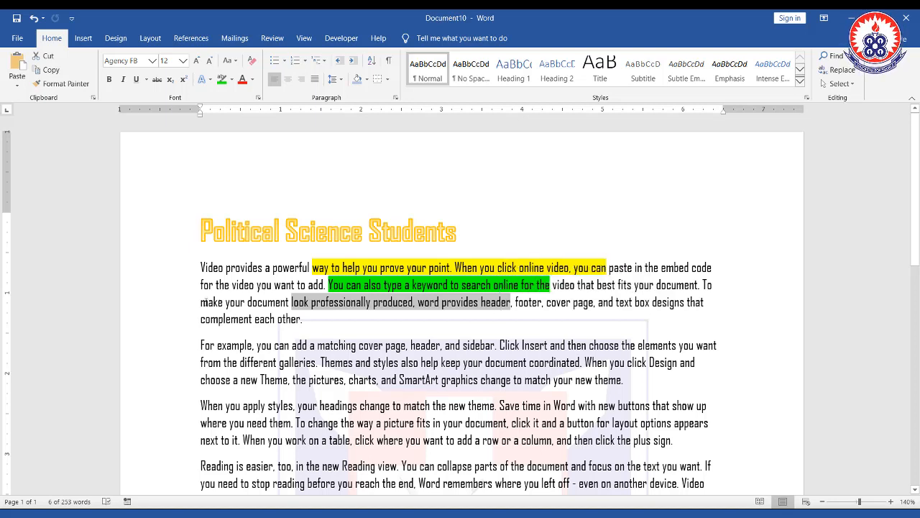
left_click_drag(208, 302, 224, 303)
left_click(247, 303)
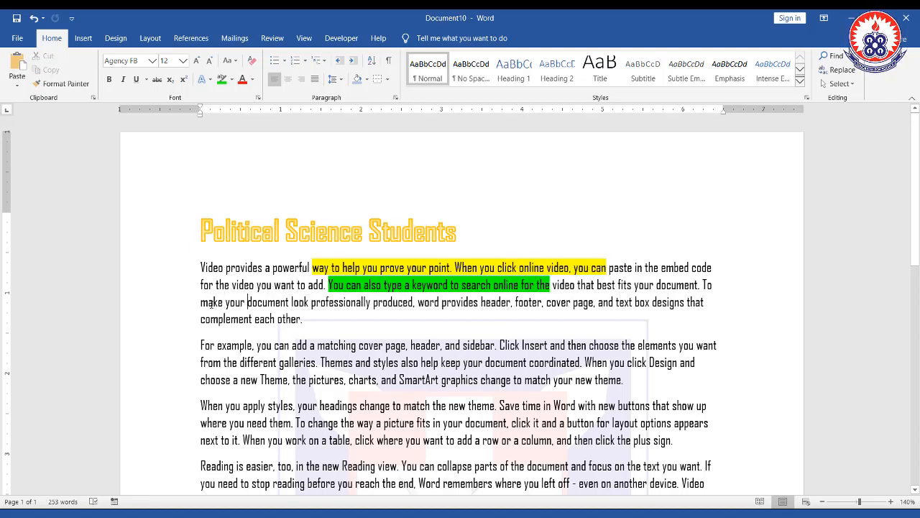
left_click_drag(201, 303, 223, 302)
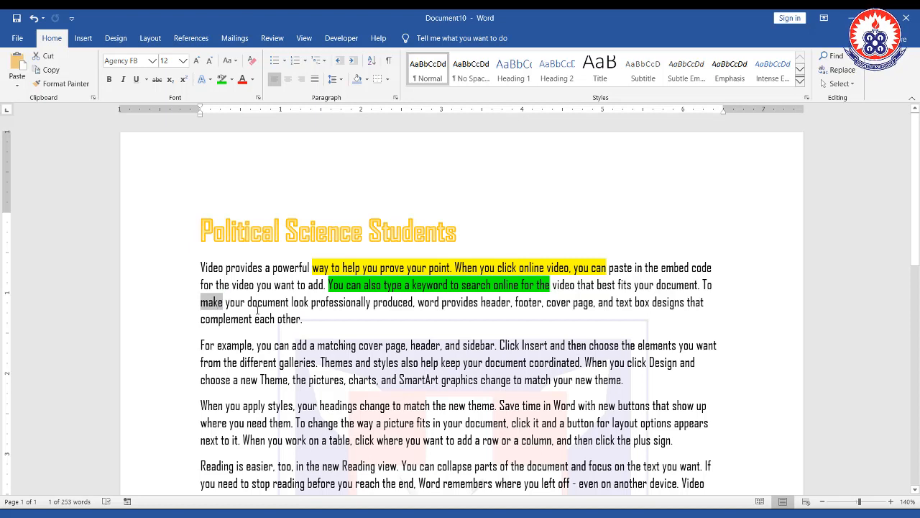
left_click(235, 297)
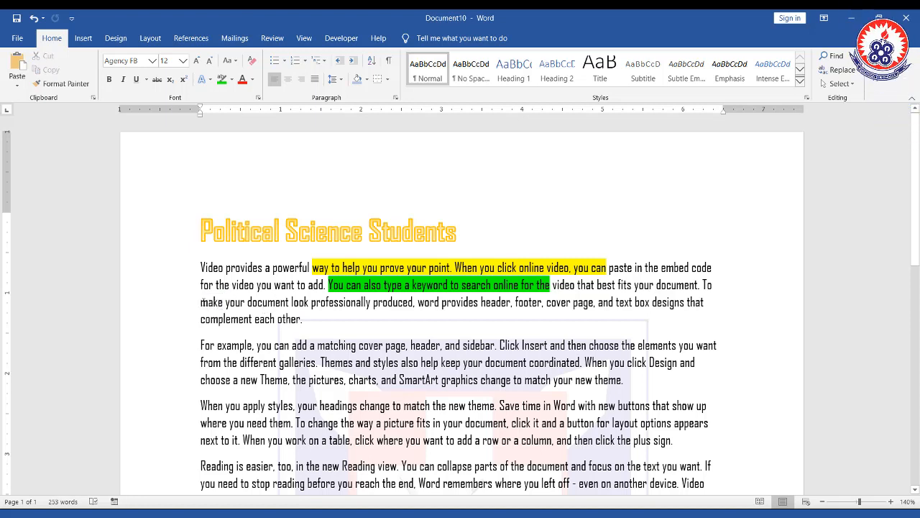
- Color the line "make your document look professionally produced… text box designs that" red, then undo the color change
left_click_drag(202, 302, 704, 305)
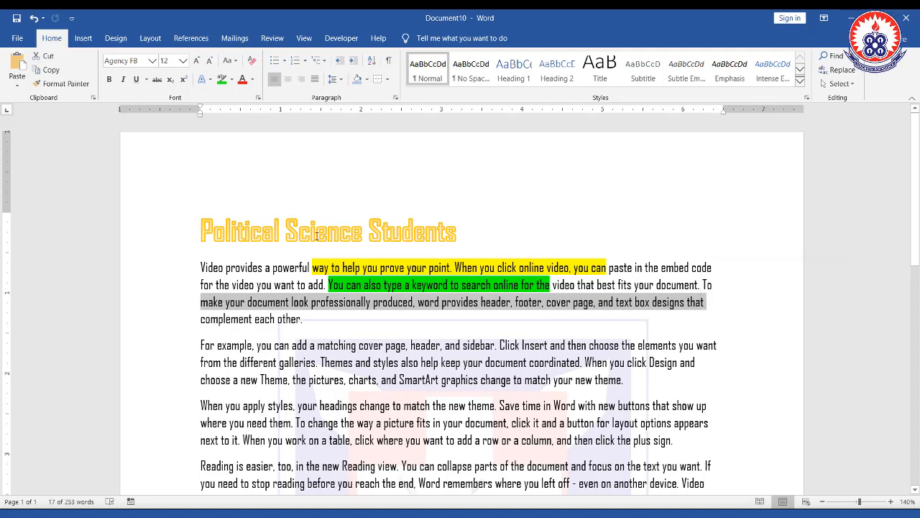
left_click(242, 79)
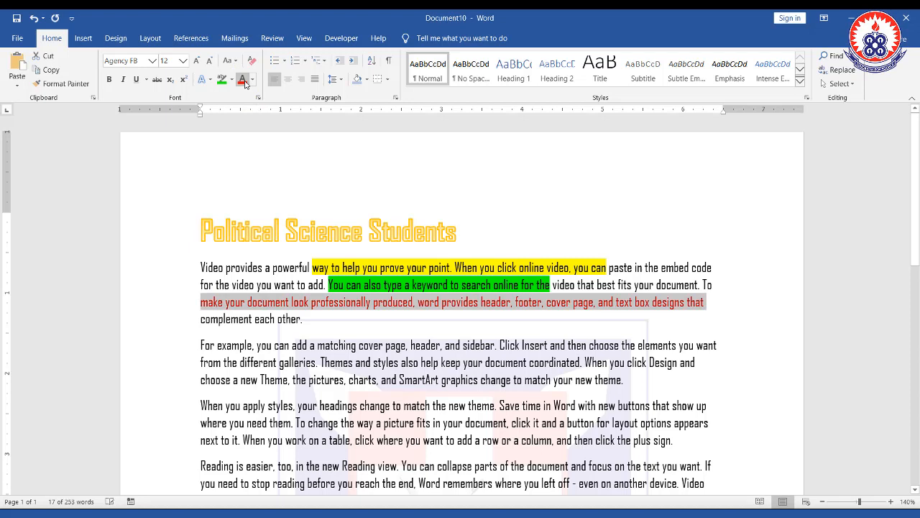
left_click(376, 310)
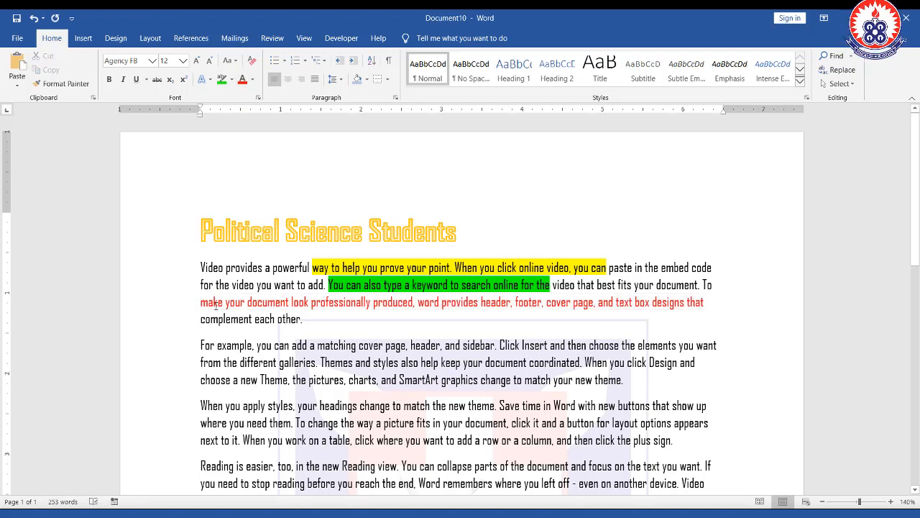
left_click_drag(197, 294, 715, 316)
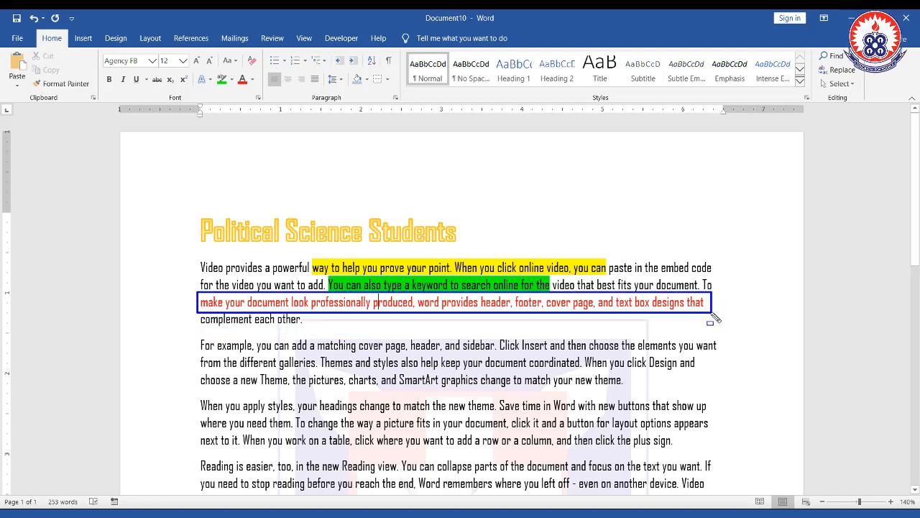
key("ctrl+z")
key("ctrl+z")
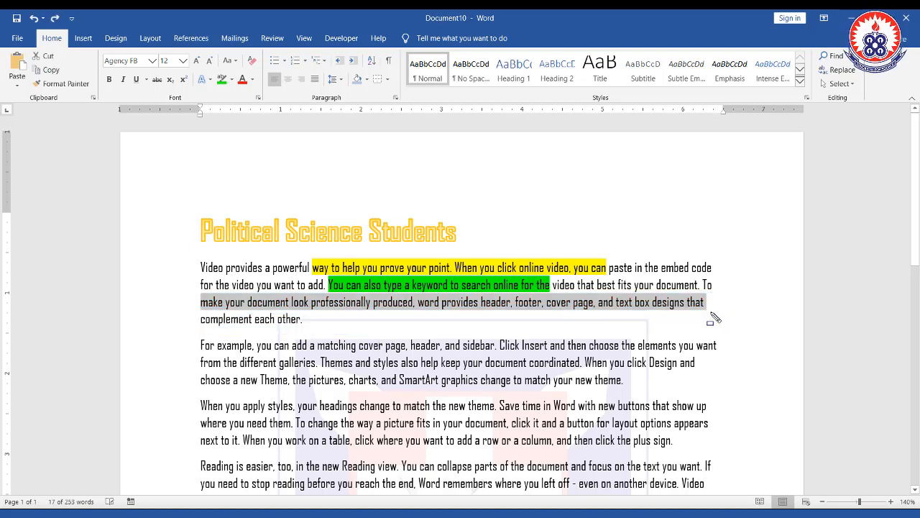
- Set the font color of the "make your document… designs that" line to orange
left_click(253, 81)
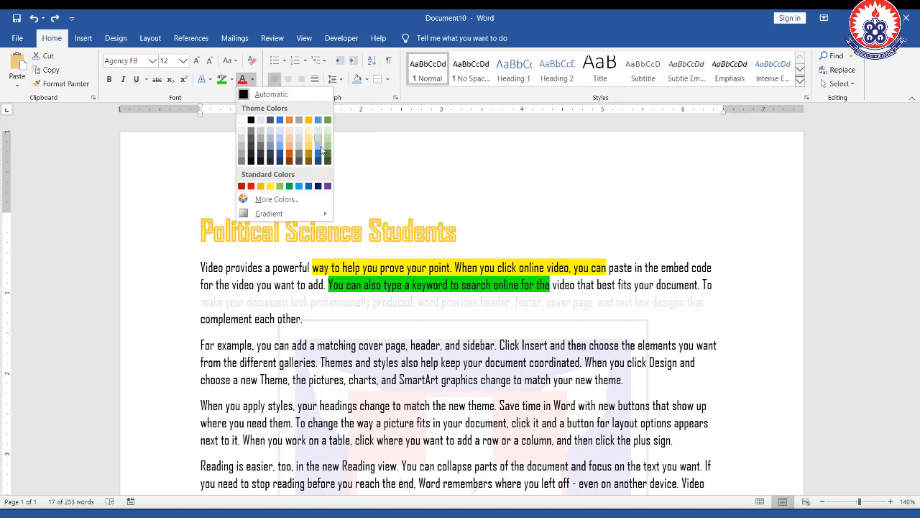
left_click(290, 120)
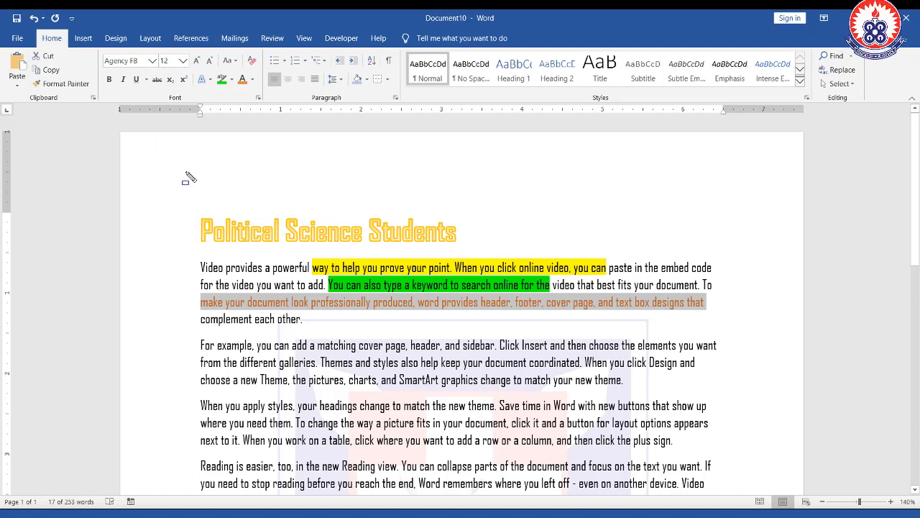
- Insert blank lines above the first body paragraph and type H2O on a new line
left_click(200, 268)
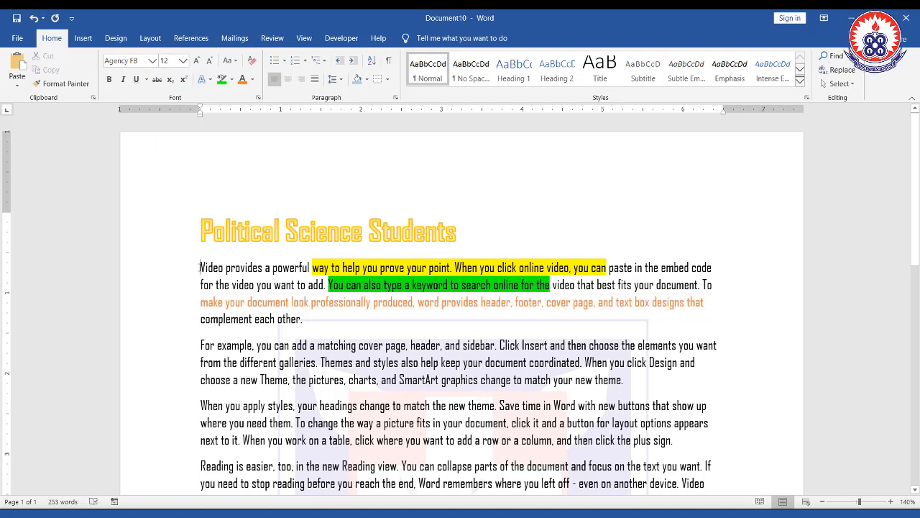
key("Return")
key("Return")
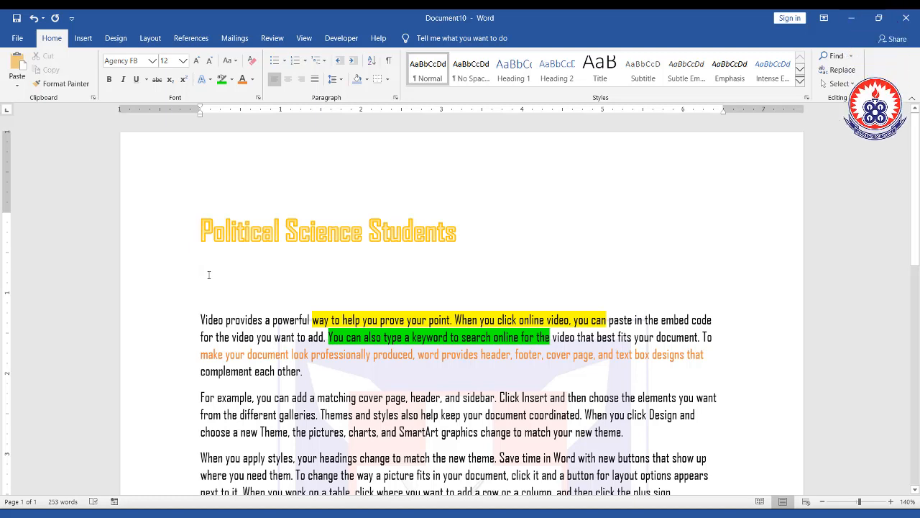
type("H2")
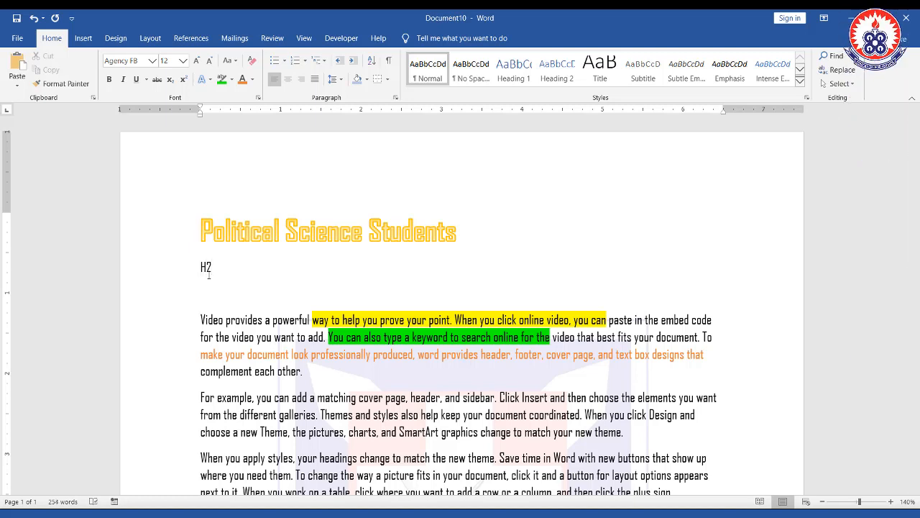
type("0")
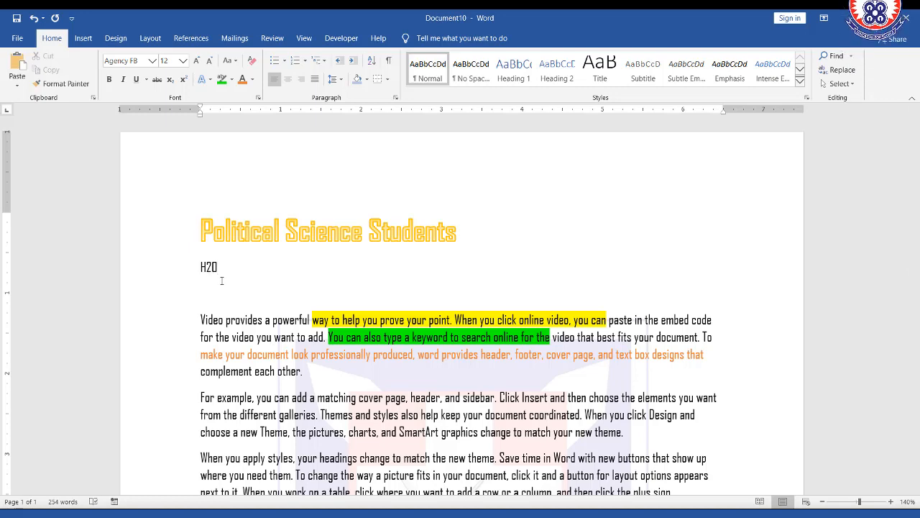
- Change the H2O text to Calibri font and enlarge it to size 20
left_click_drag(224, 268, 201, 267)
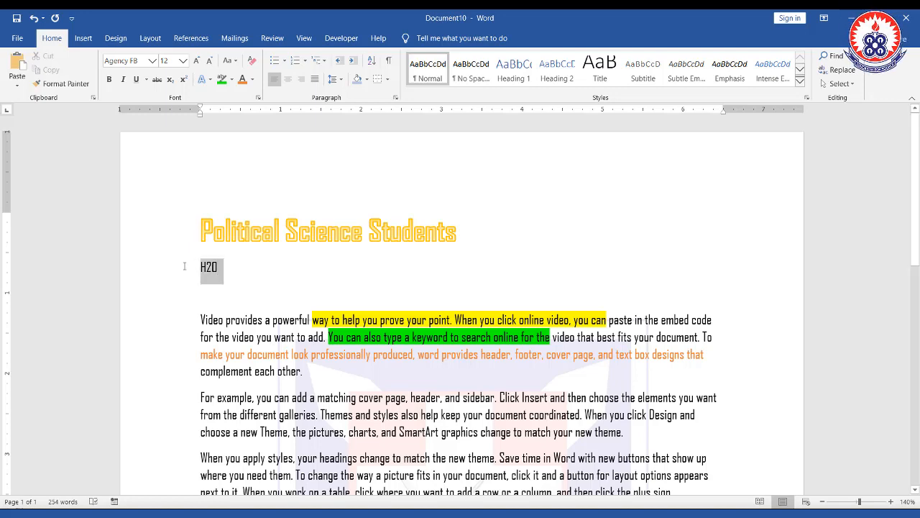
left_click(152, 60)
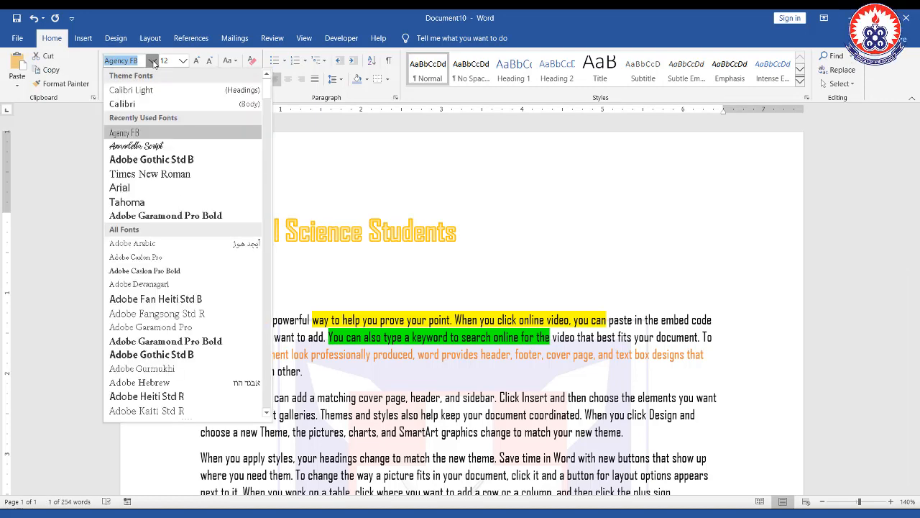
left_click(150, 105)
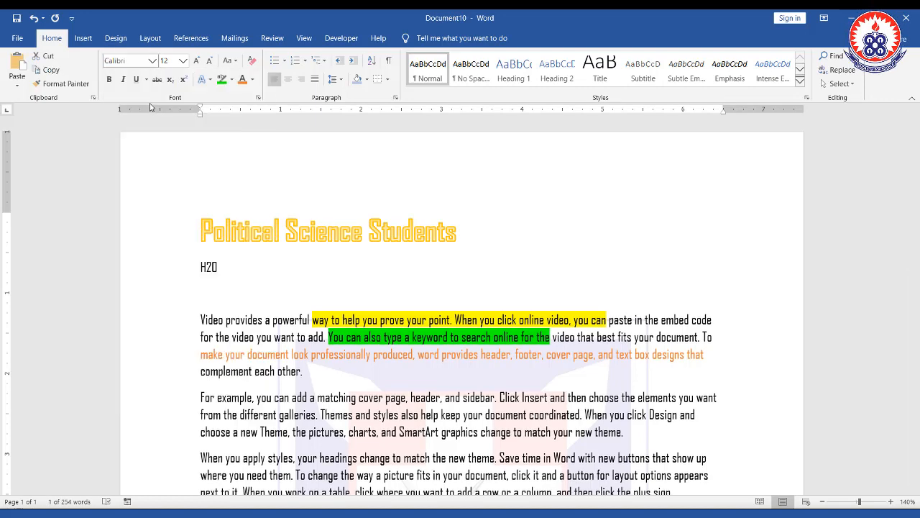
left_click(198, 61)
left_click(198, 60)
left_click(198, 61)
left_click(198, 60)
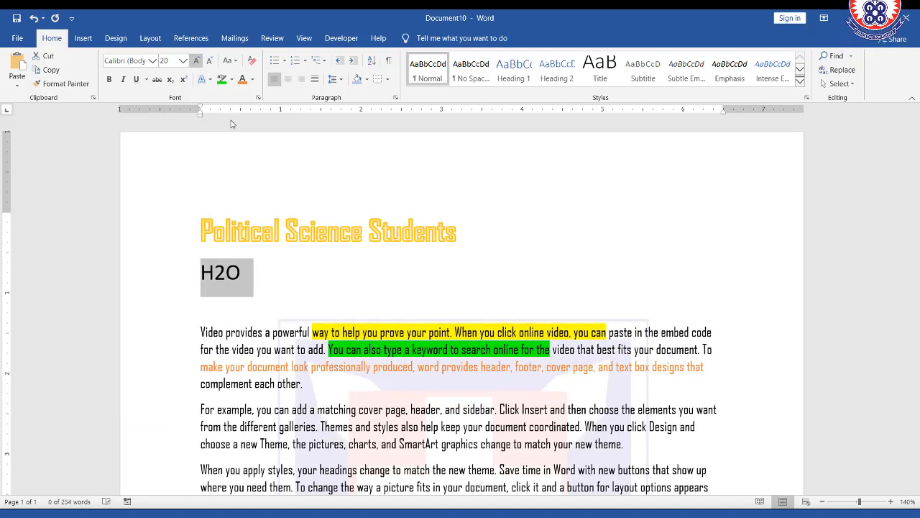
- Make the 2 in H2O subscript
left_click(259, 285)
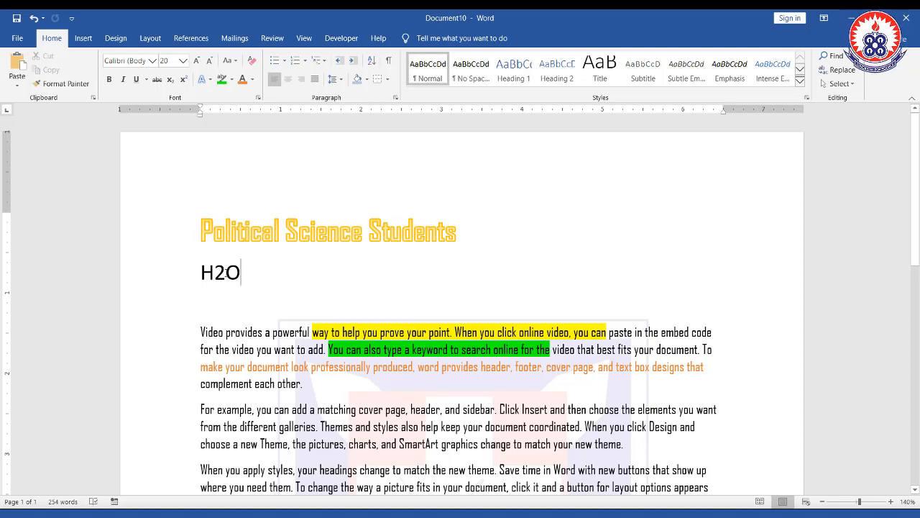
left_click_drag(227, 272, 215, 273)
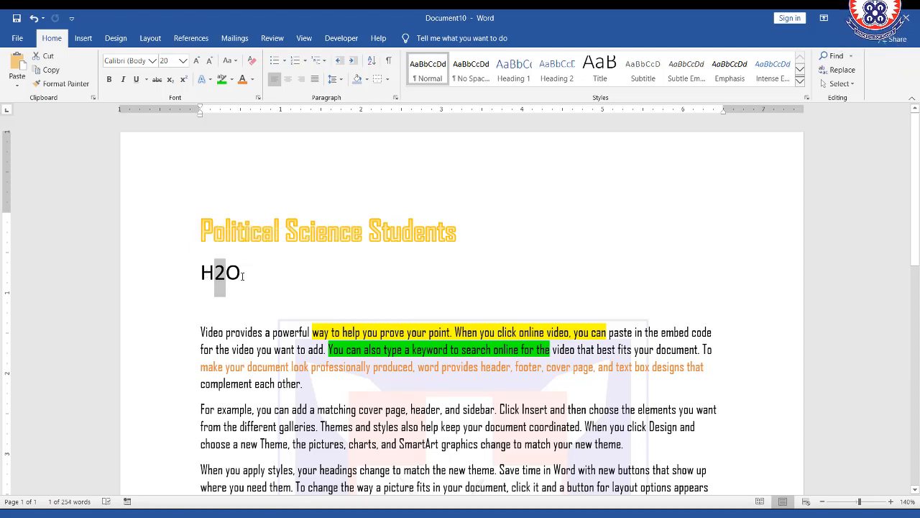
left_click(240, 277)
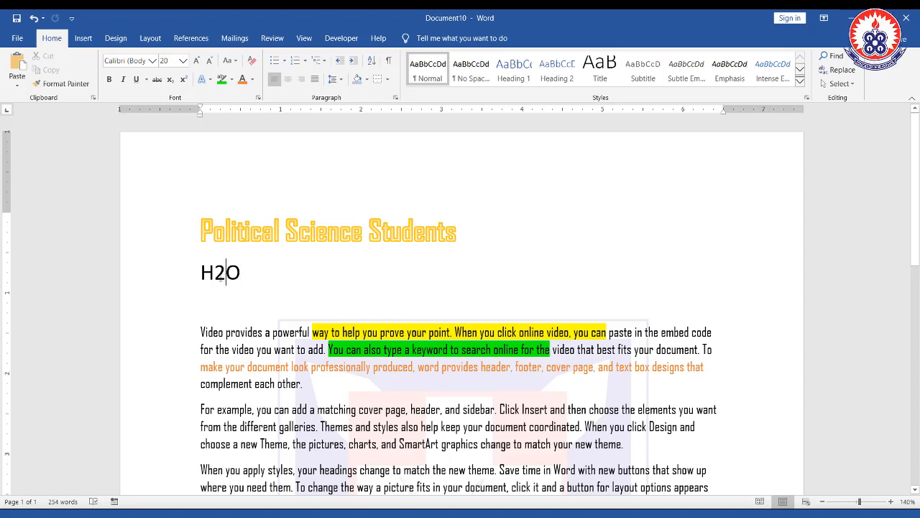
left_click_drag(226, 277, 214, 277)
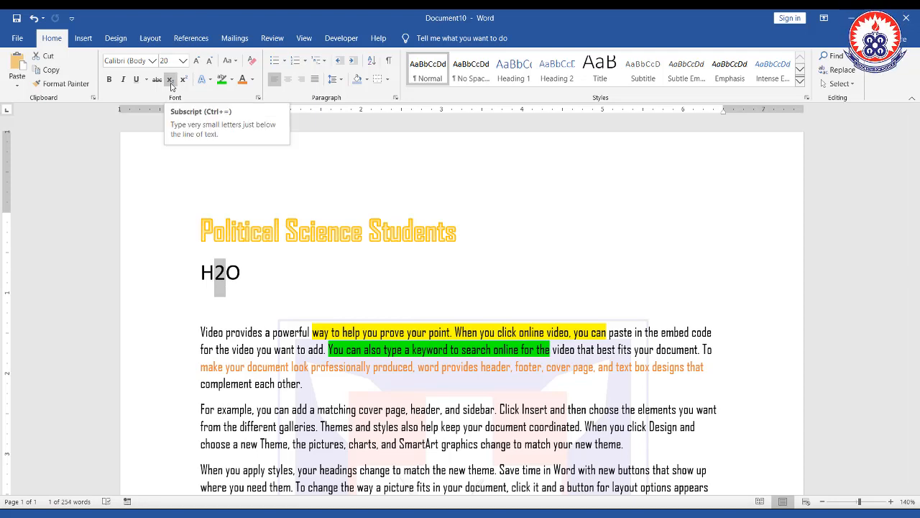
left_click(171, 81)
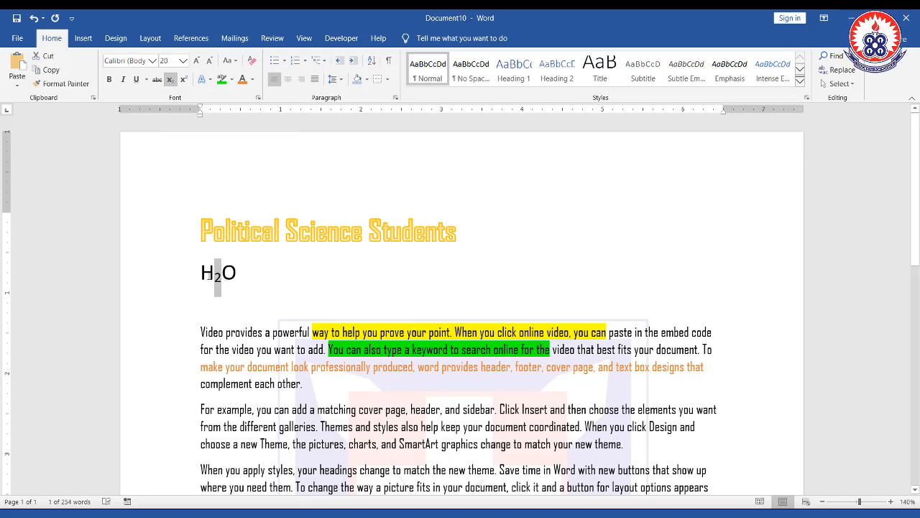
- Type 4th and 42 after H2O, superscript the 2 in 42, then delete both entries
left_click(257, 276)
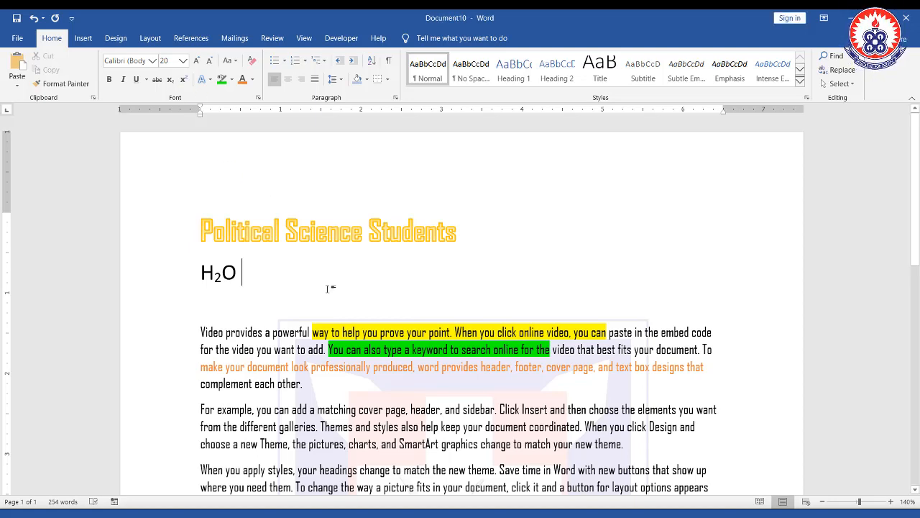
type("4th")
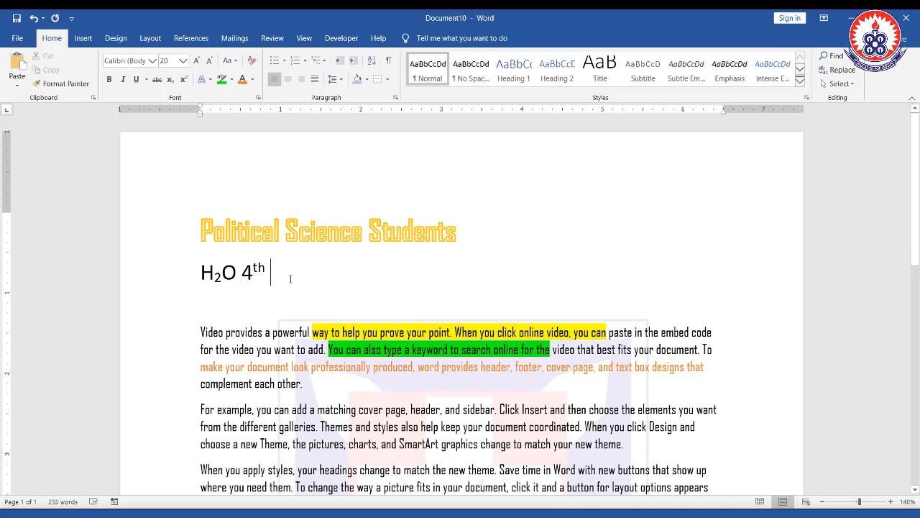
type("42")
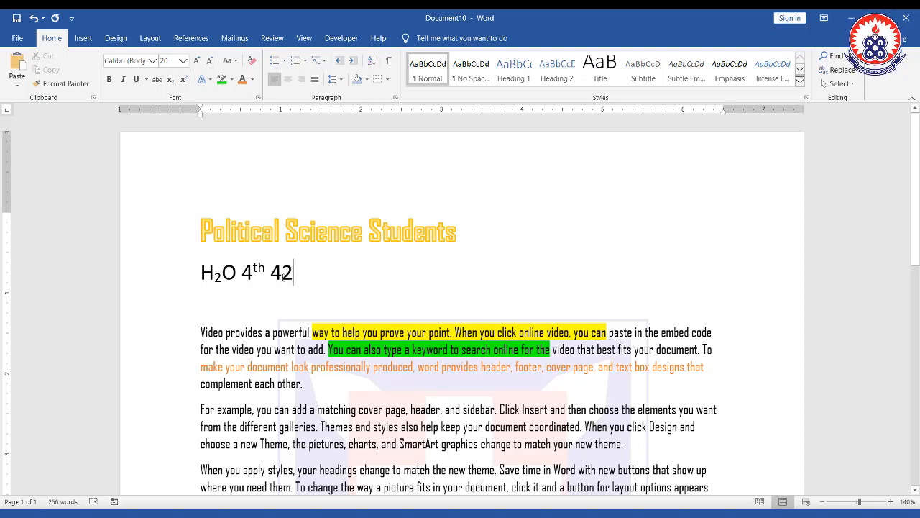
left_click_drag(292, 278, 282, 278)
key("ctrl+shift+plus")
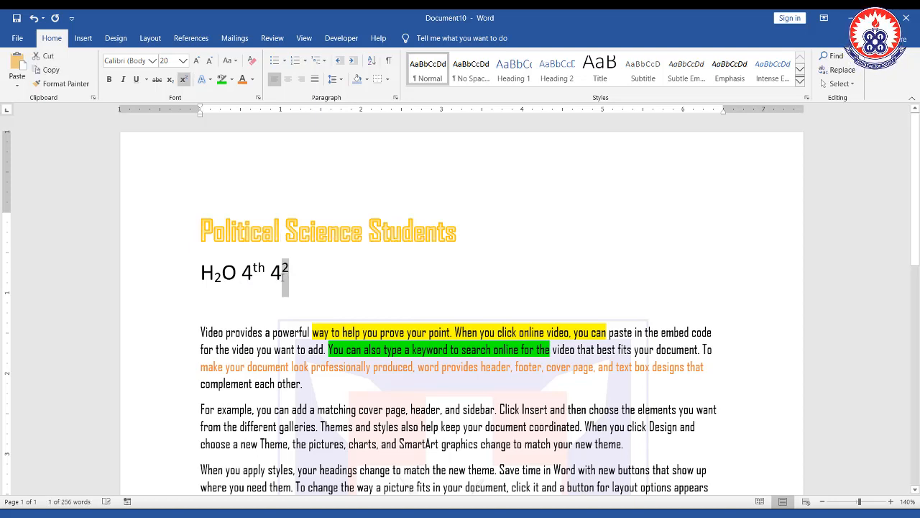
left_click(318, 289)
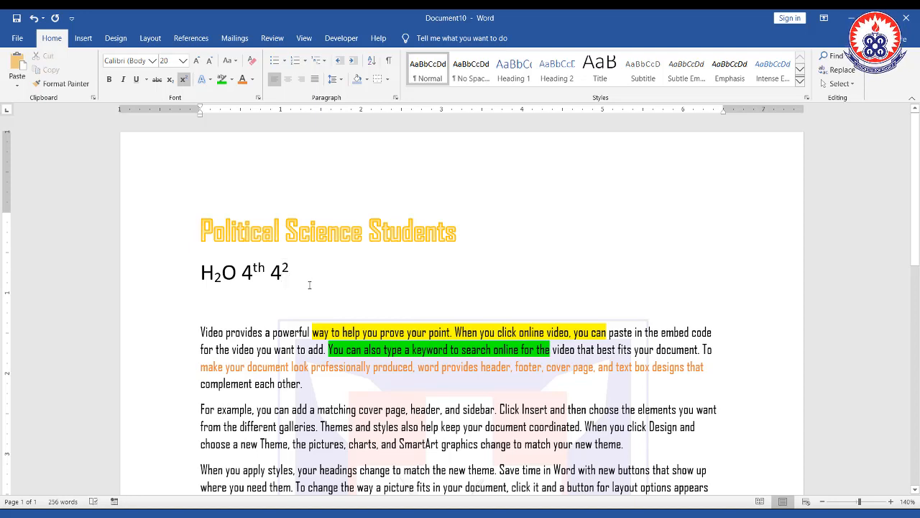
left_click_drag(281, 286, 316, 275)
left_click(248, 283)
left_click(240, 271)
key("Delete")
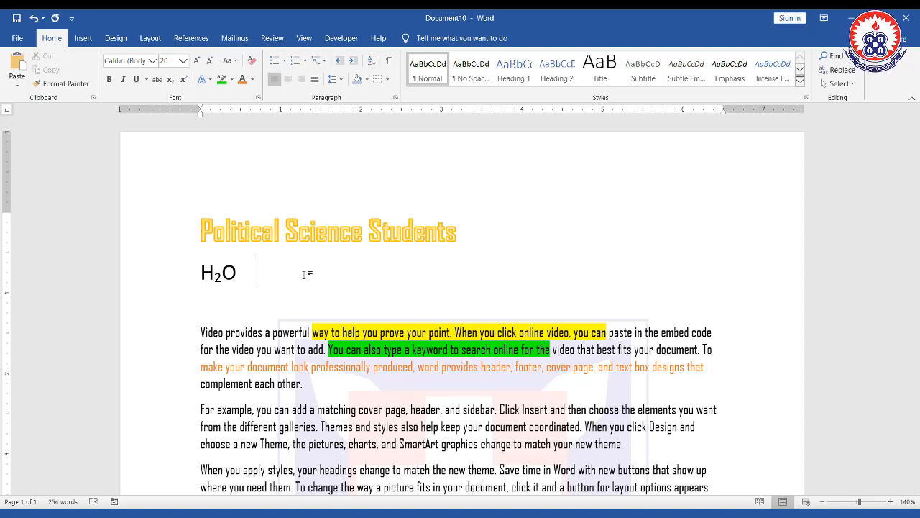
- Type 42 after H2O and make its 2 superscript
type("42")
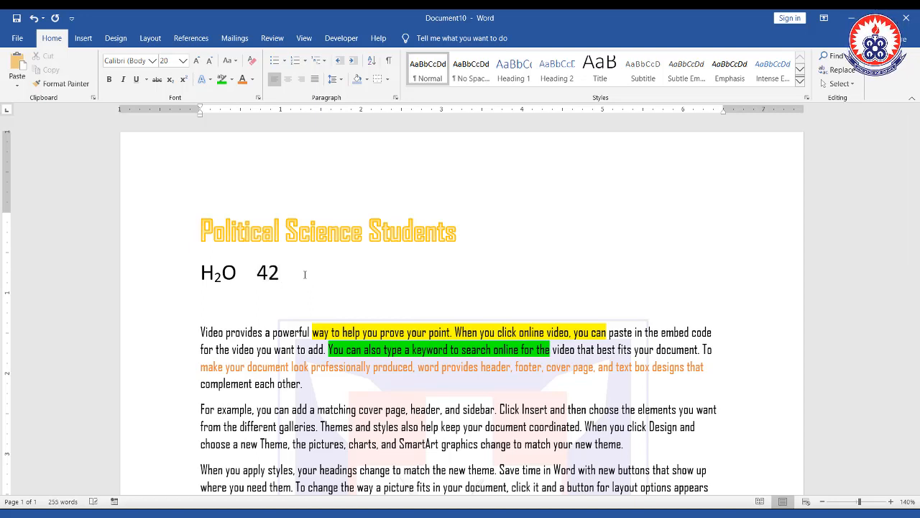
left_click_drag(268, 273, 280, 272)
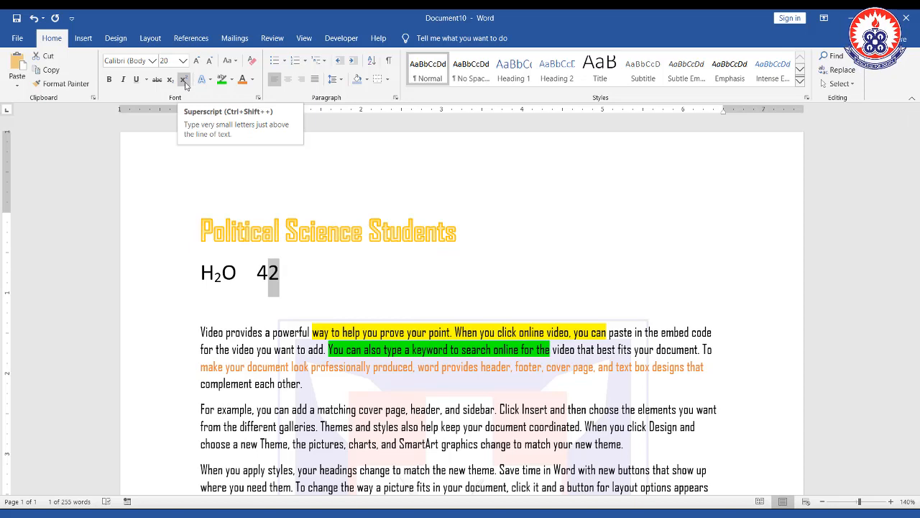
left_click(185, 84)
left_click(295, 267)
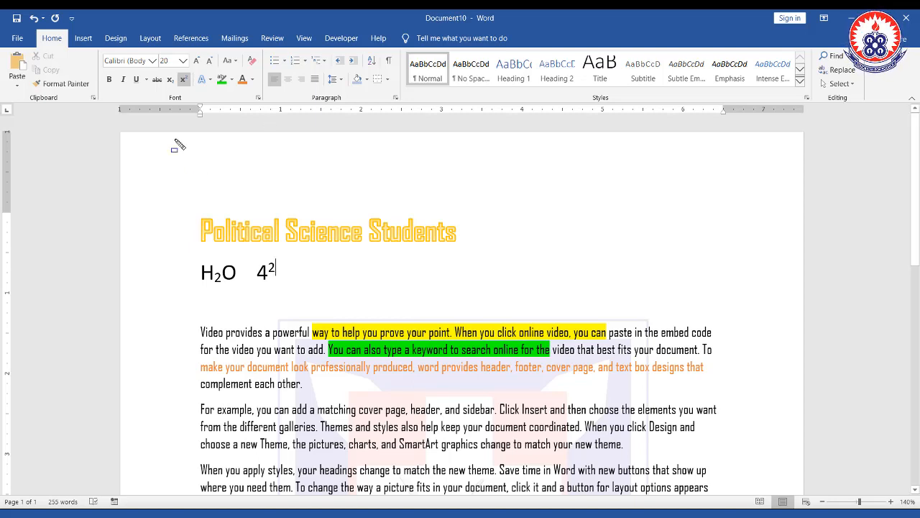
left_click_drag(97, 48, 266, 110)
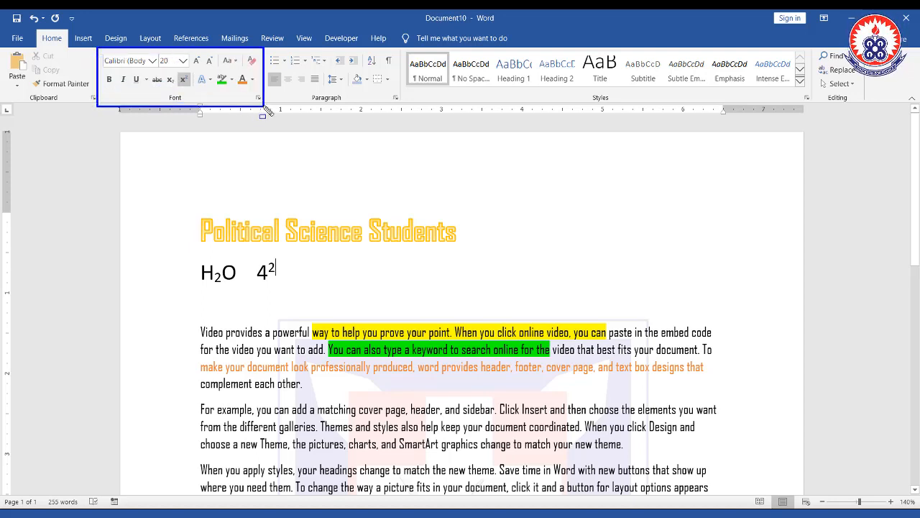